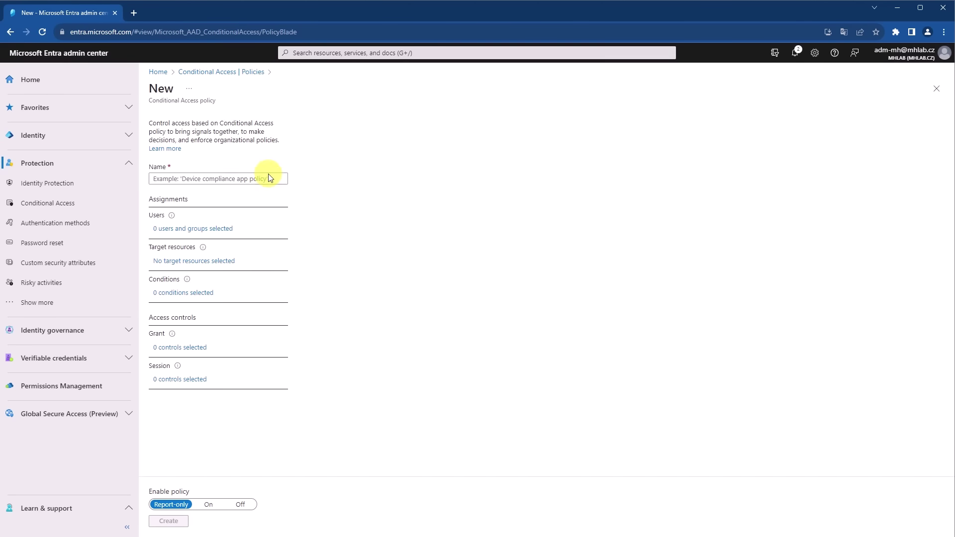
# - Name the new policy 'BASE: Secure device registration or join' and apply it to all users
pyautogui.click(263, 179)
pyautogui.write('BASE:')
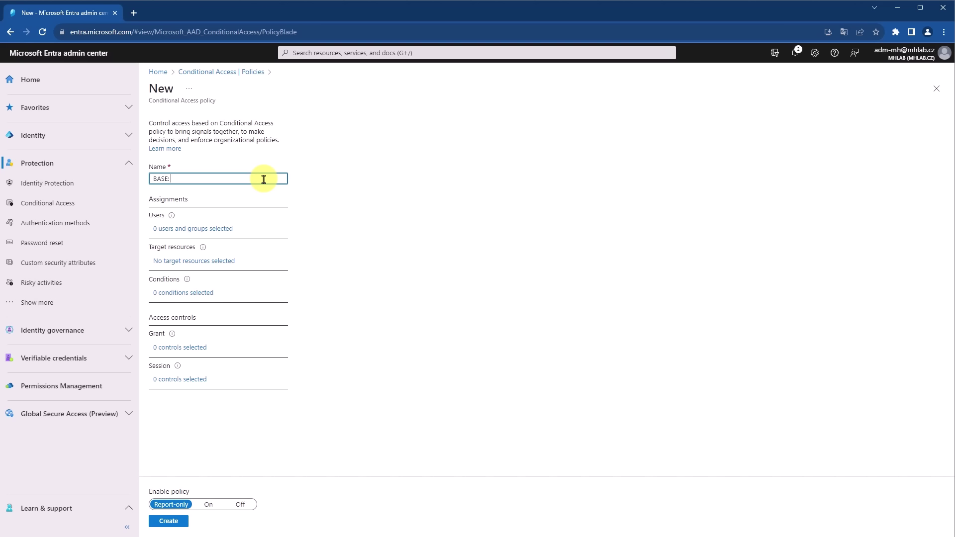
pyautogui.write('Secure device registration or join')
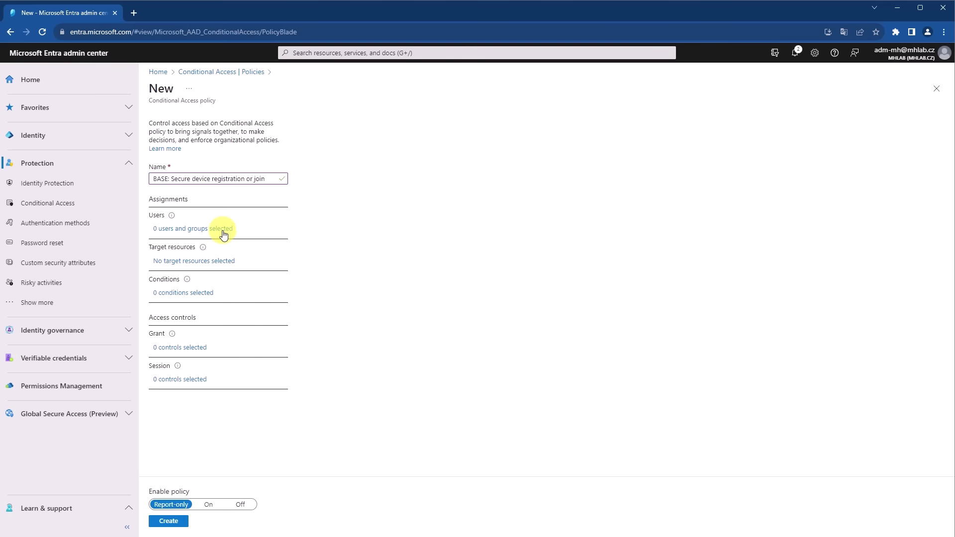
pyautogui.click(222, 229)
pyautogui.click(313, 204)
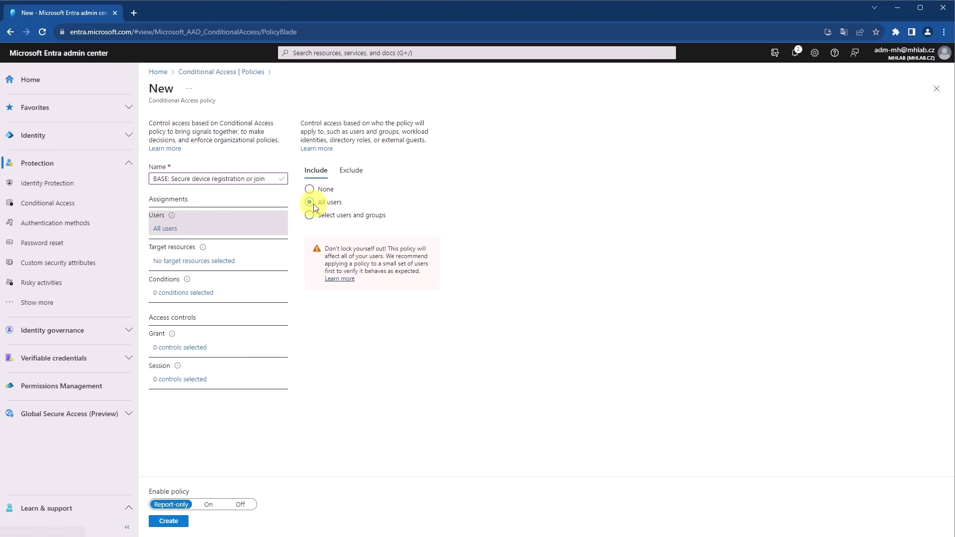
# - Target the user action 'Register or join devices'
pyautogui.click(214, 261)
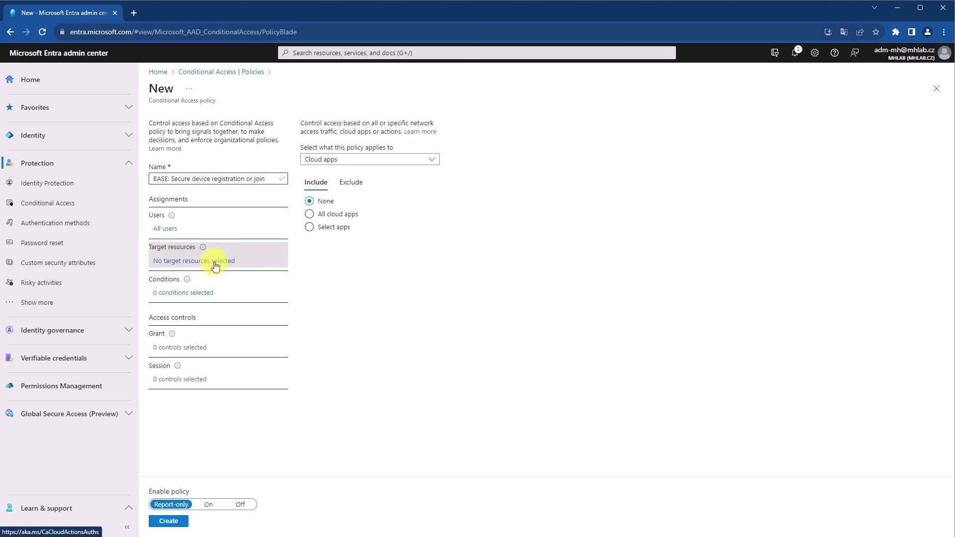
pyautogui.click(348, 158)
pyautogui.click(352, 187)
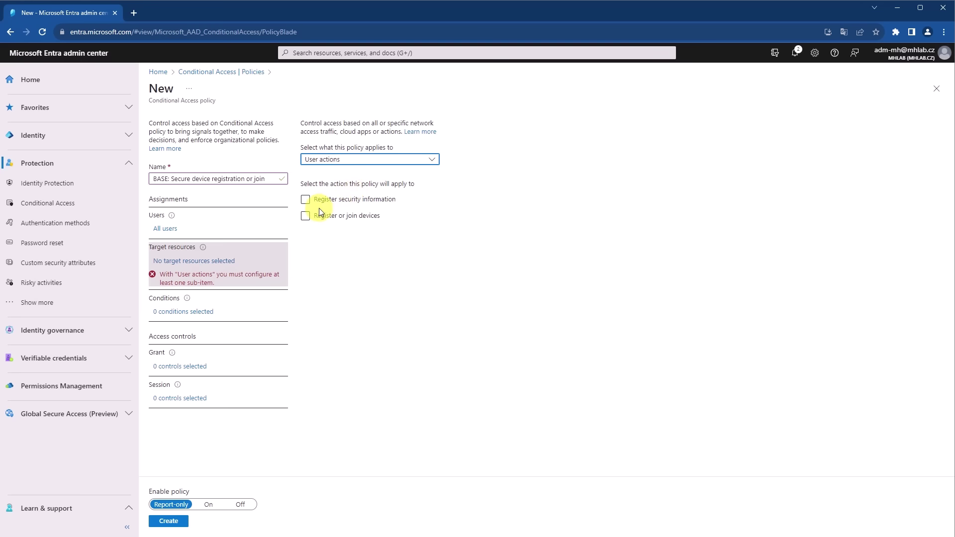
pyautogui.click(305, 216)
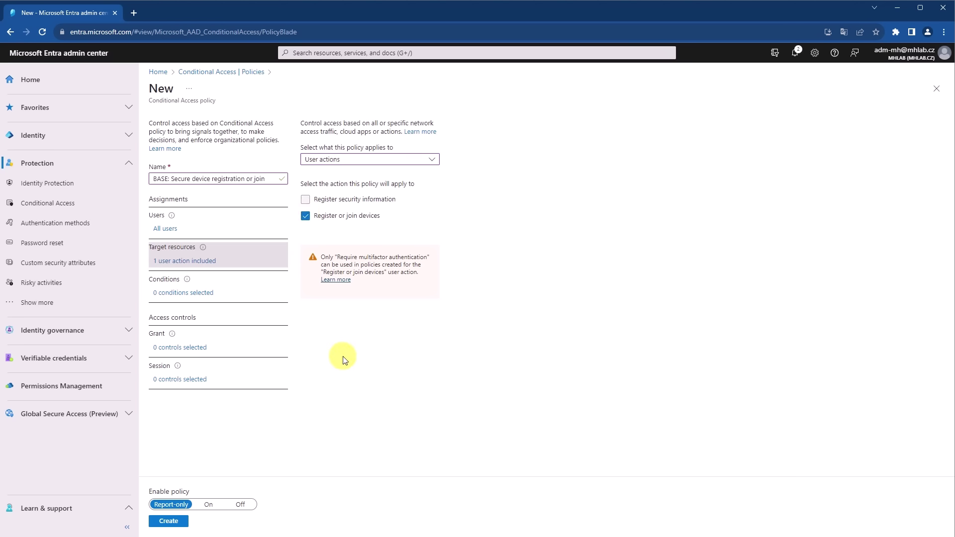
# - Grant access only with multifactor authentication, switch the policy On, and create it
pyautogui.click(189, 349)
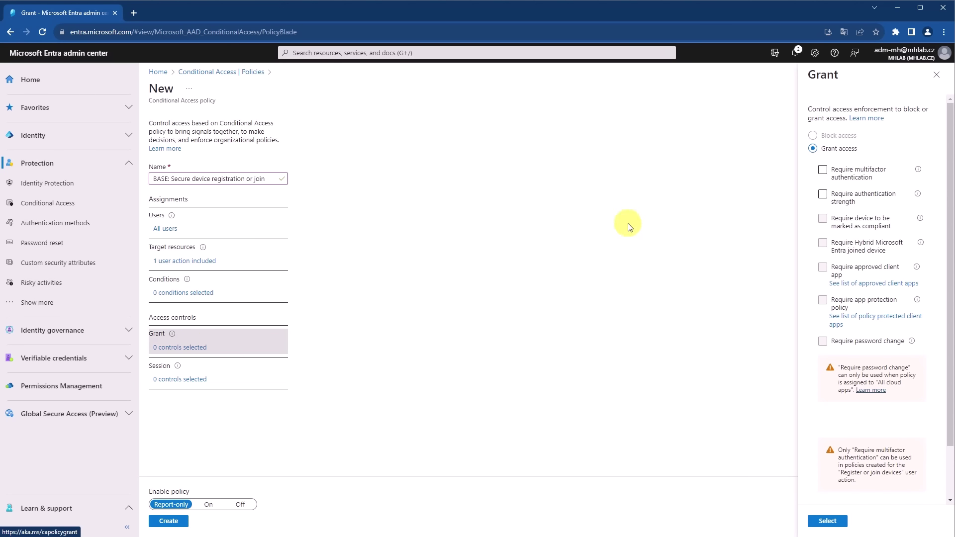
pyautogui.click(823, 171)
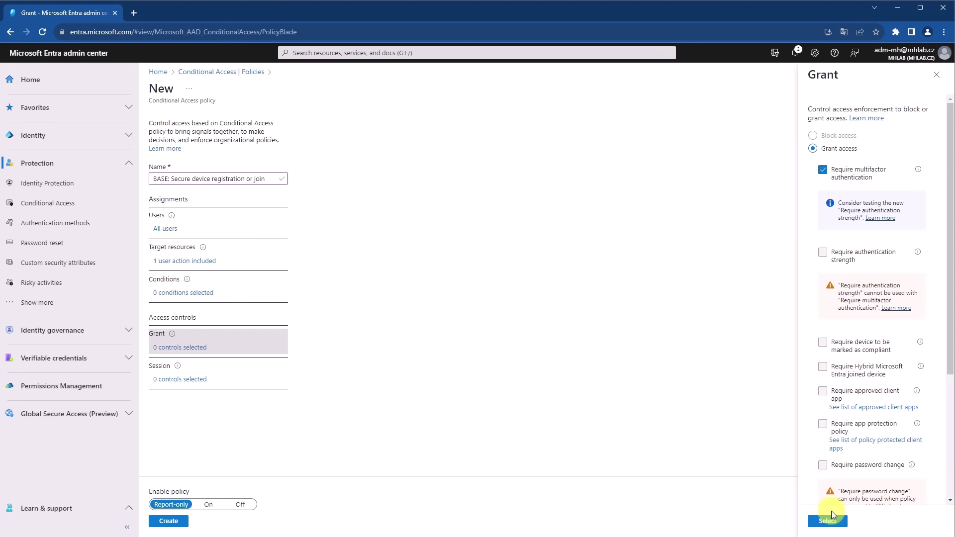
pyautogui.click(832, 523)
pyautogui.click(208, 504)
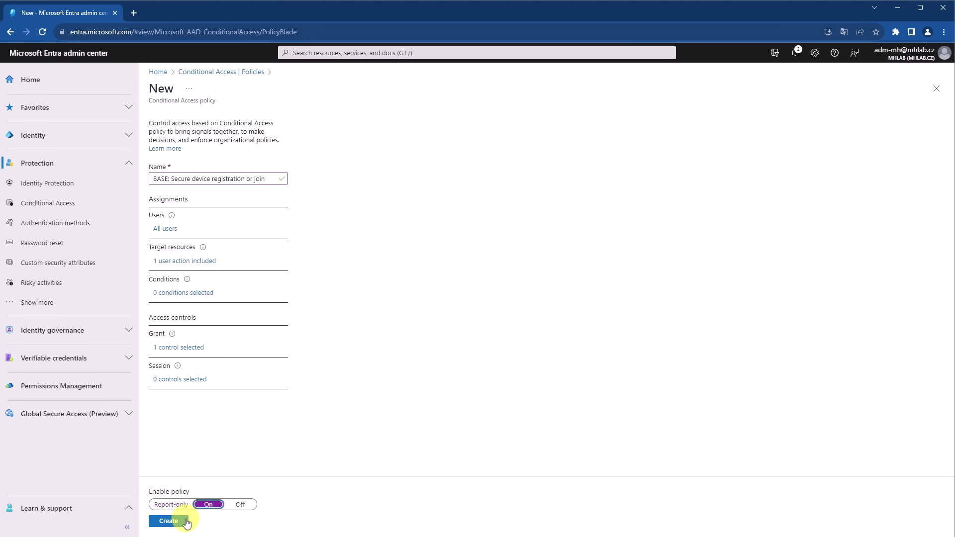
pyautogui.click(171, 522)
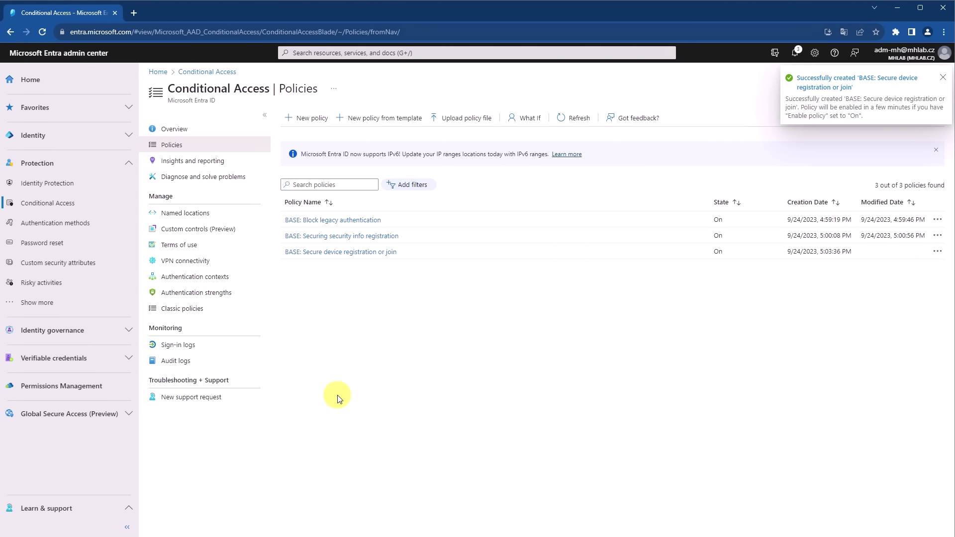
# - Start a policy from the 'Require multifactor authentication for admins' template with state On
pyautogui.click(394, 123)
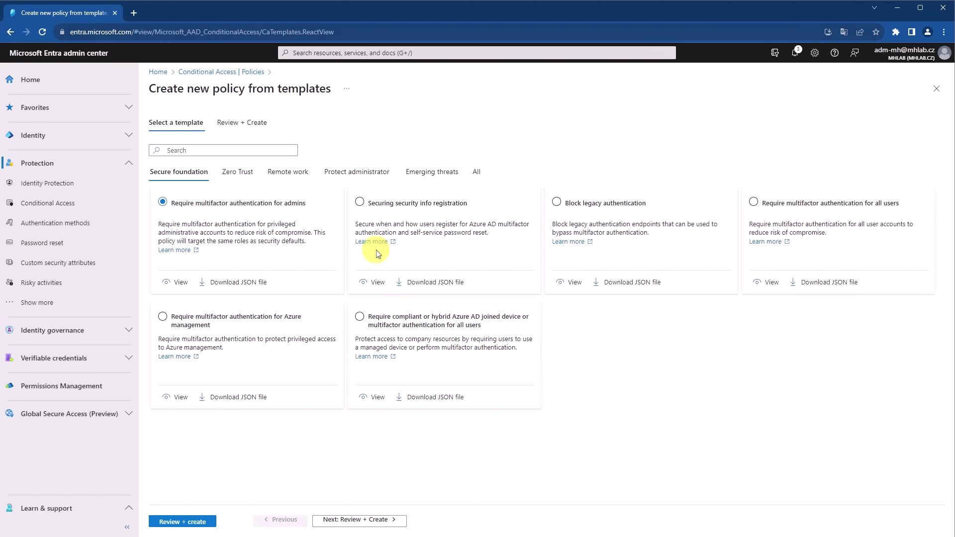
pyautogui.click(342, 520)
pyautogui.click(275, 229)
# - Rename it 'BASE: Require MFA and sign-in freq for admins' and create the policy
pyautogui.click(297, 185)
pyautogui.press('Home')
pyautogui.write('BASE:')
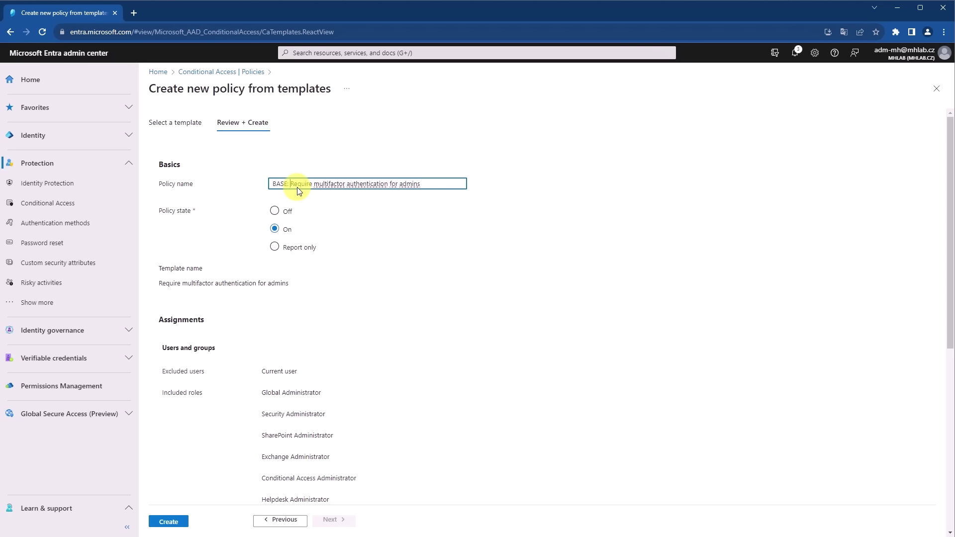
pyautogui.hotkey('ctrl', 'Left')
pyautogui.hotkey('ctrl', 'Left')
pyautogui.write('and sign-in freq')
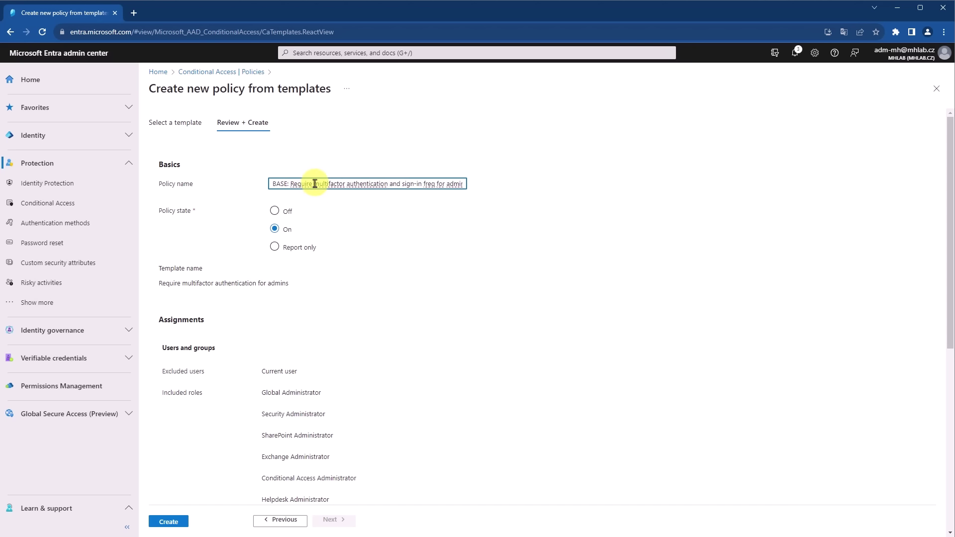
pyautogui.click(315, 184)
pyautogui.hotkey('shift', 'End')
pyautogui.press('BackSpace')
pyautogui.write('MFA and ')
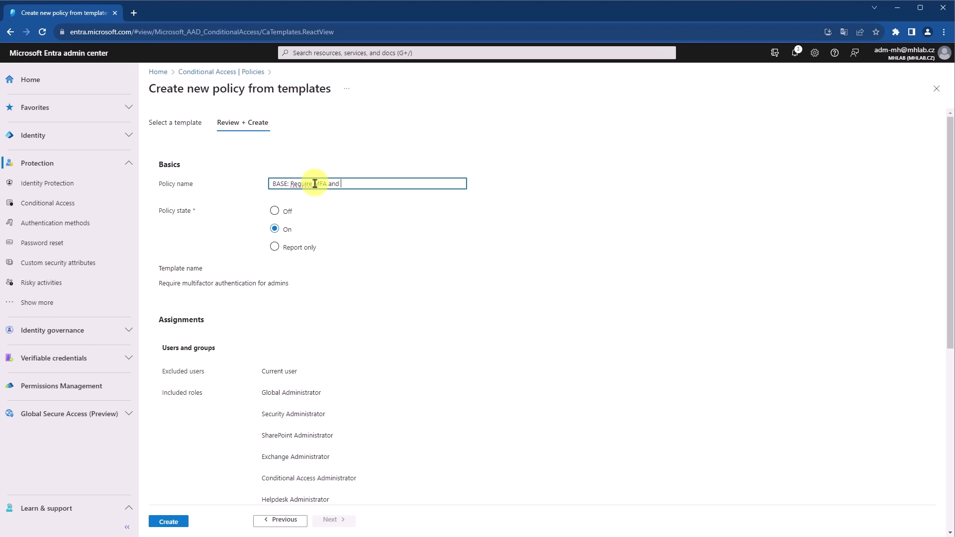
pyautogui.write('sign-in freq for admins')
pyautogui.click(437, 293)
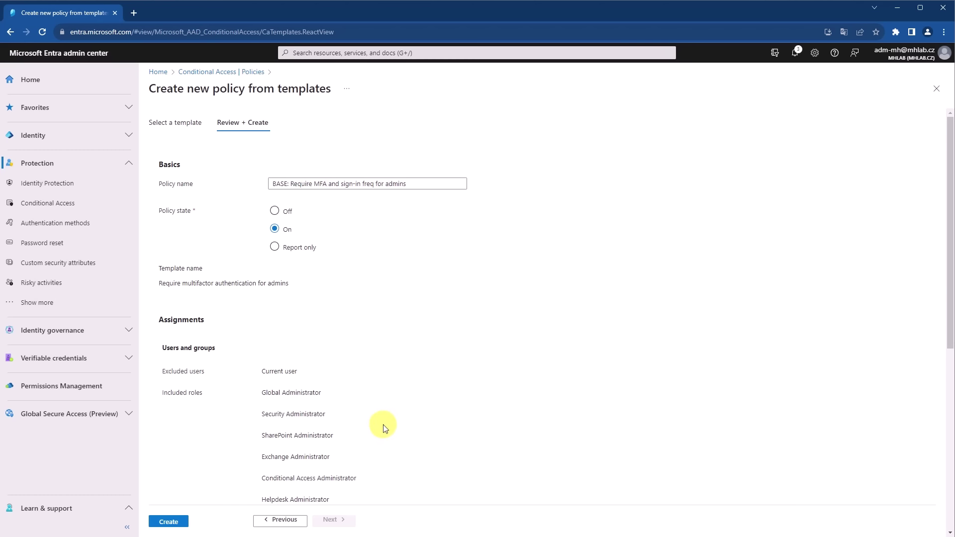
pyautogui.scroll(-6, 389, 473)
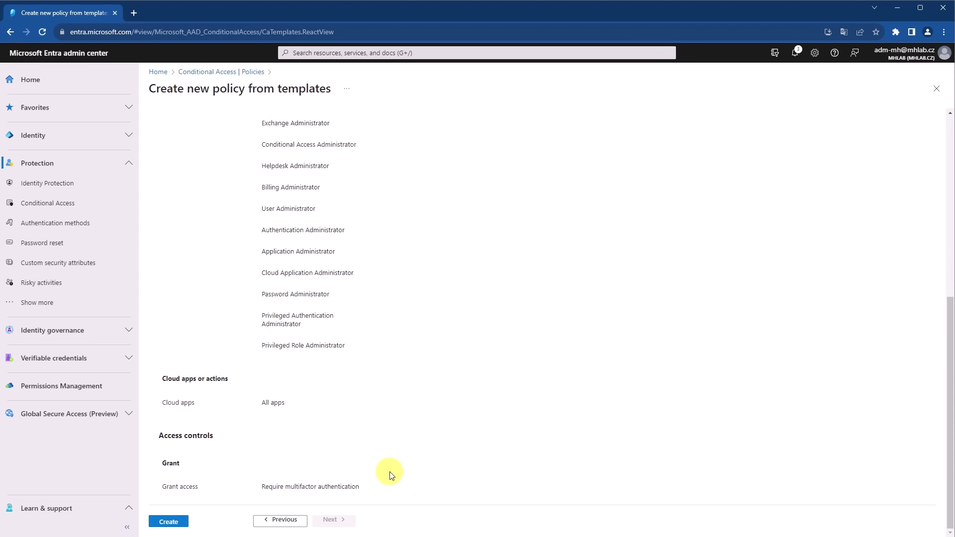
pyautogui.scroll(7, 390, 473)
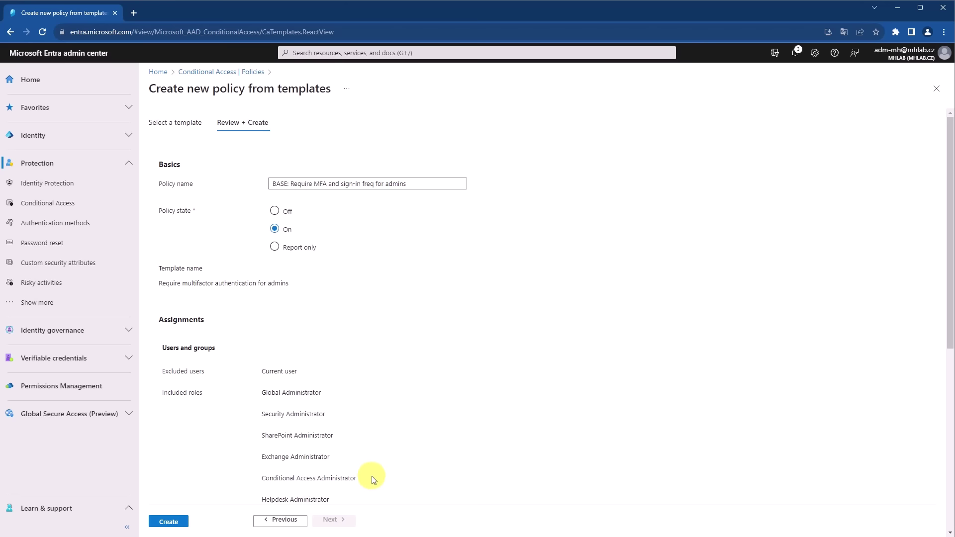
pyautogui.click(169, 522)
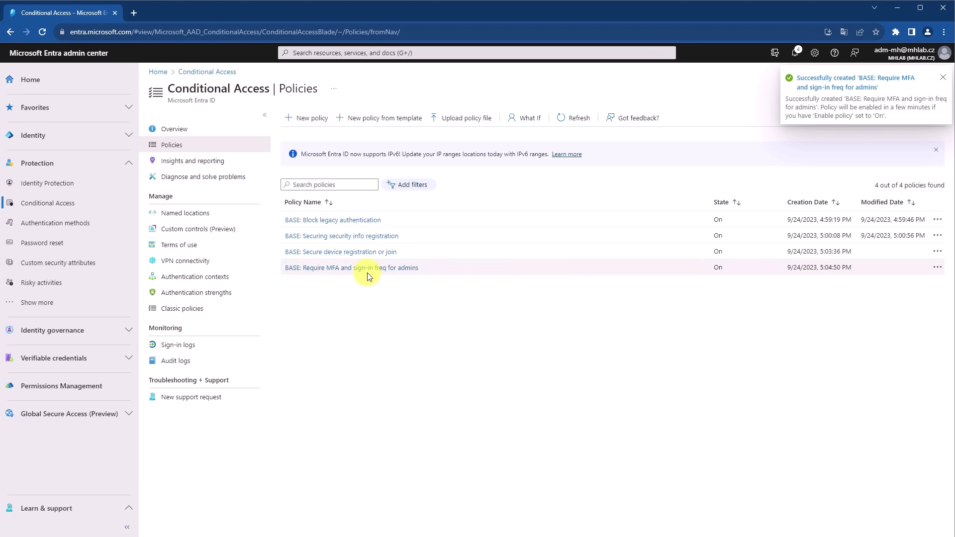
# - Remove the users-and-groups exclusion from the admins MFA policy, acknowledging own account is affected
pyautogui.click(372, 269)
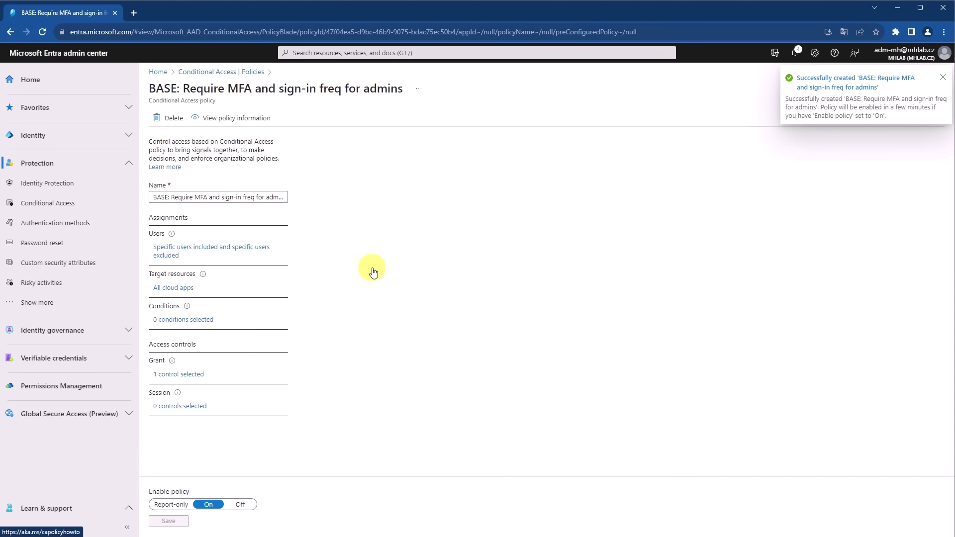
pyautogui.click(226, 254)
pyautogui.click(351, 189)
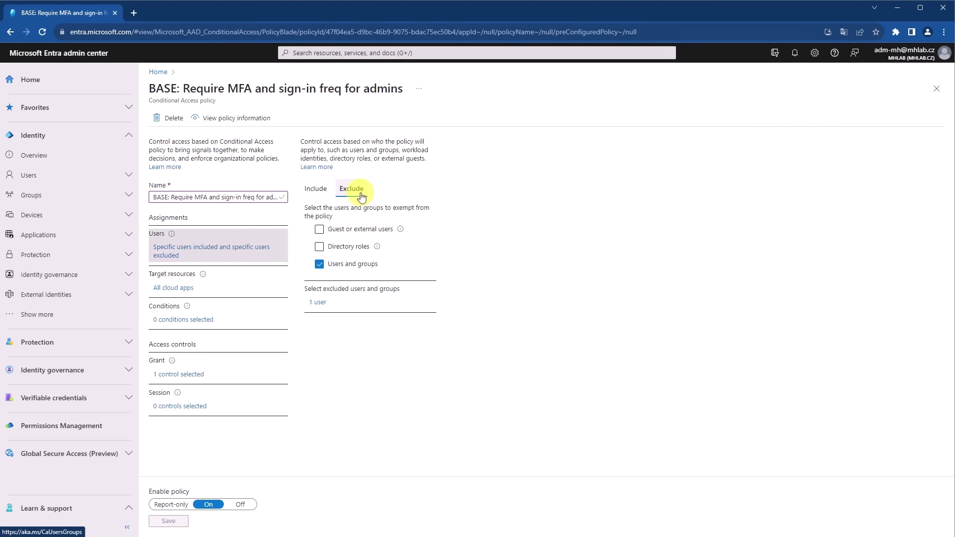
pyautogui.click(320, 265)
pyautogui.click(174, 494)
pyautogui.click(168, 521)
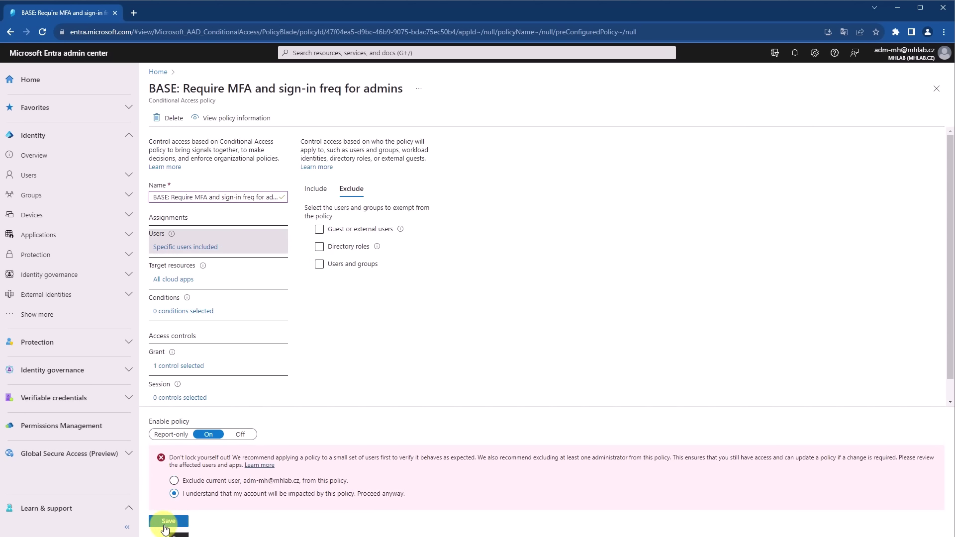
pyautogui.click(173, 493)
pyautogui.click(185, 367)
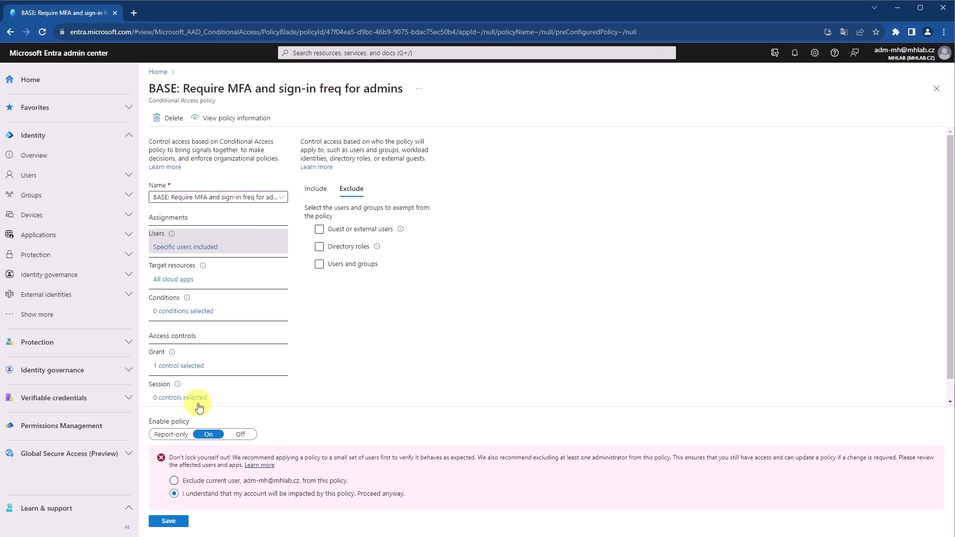
# - Set the persistent browser session control to Never persistent
pyautogui.click(198, 399)
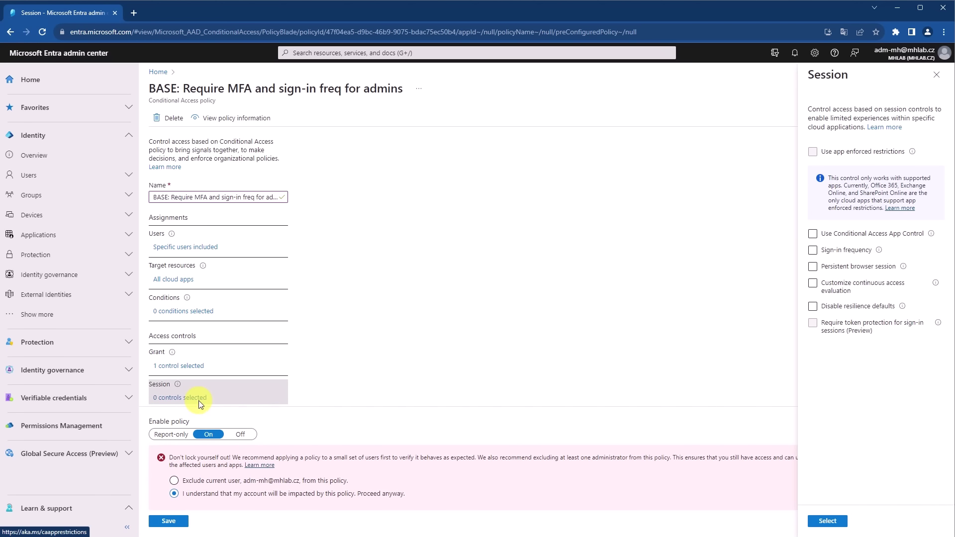
pyautogui.click(813, 266)
pyautogui.click(840, 296)
pyautogui.click(841, 325)
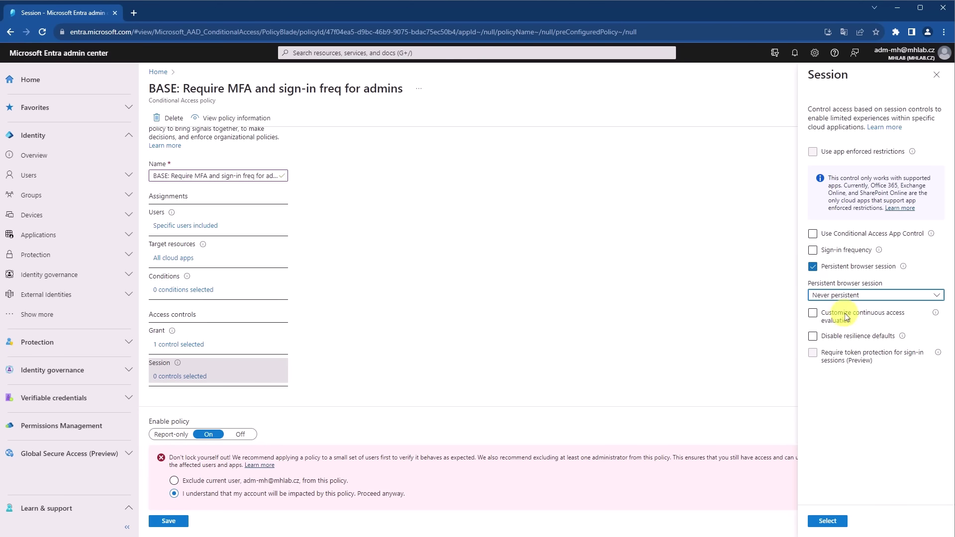
# - Set sign-in frequency to every 2 hours and save the policy
pyautogui.click(813, 250)
pyautogui.click(877, 317)
pyautogui.click(874, 324)
pyautogui.doubleClick(831, 287)
pyautogui.press('BackSpace')
pyautogui.hotkey('ctrl', 'z')
pyautogui.write('2')
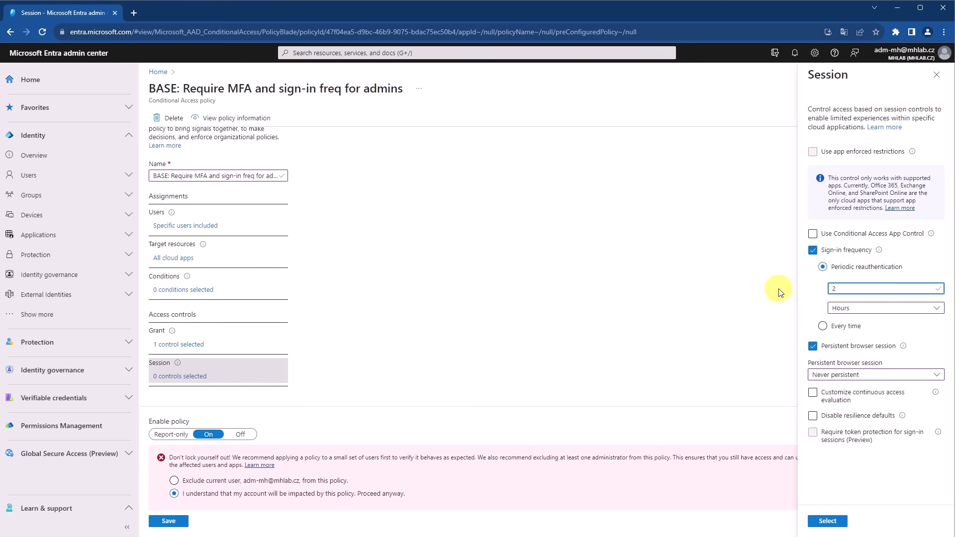
pyautogui.click(827, 519)
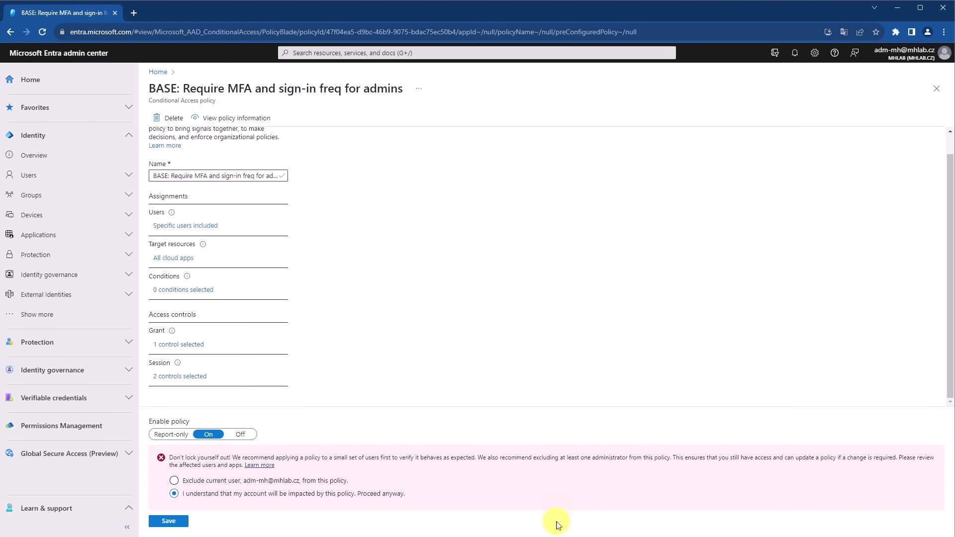
pyautogui.click(169, 521)
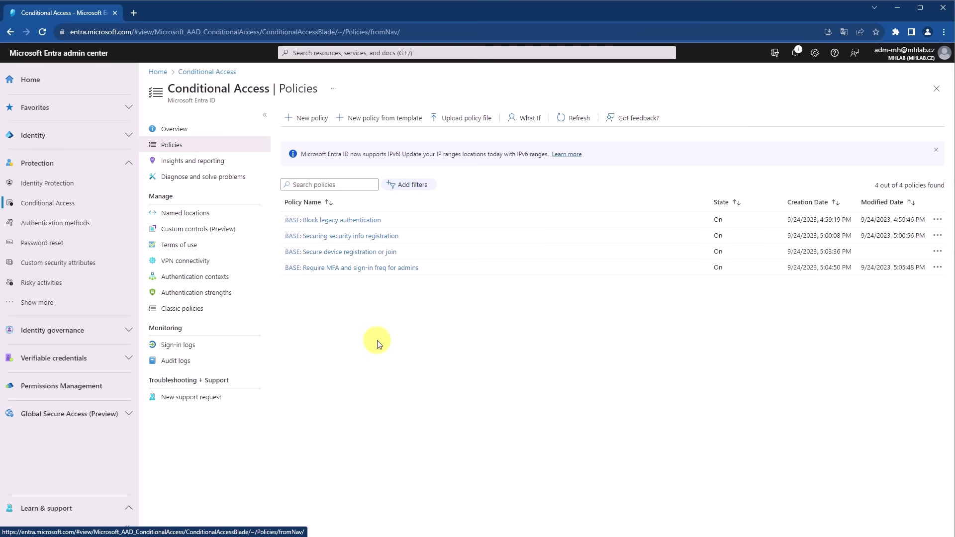
# - Create an On policy from the compliant or hybrid joined device template, prefixing its name with 'BASE:'
pyautogui.click(364, 120)
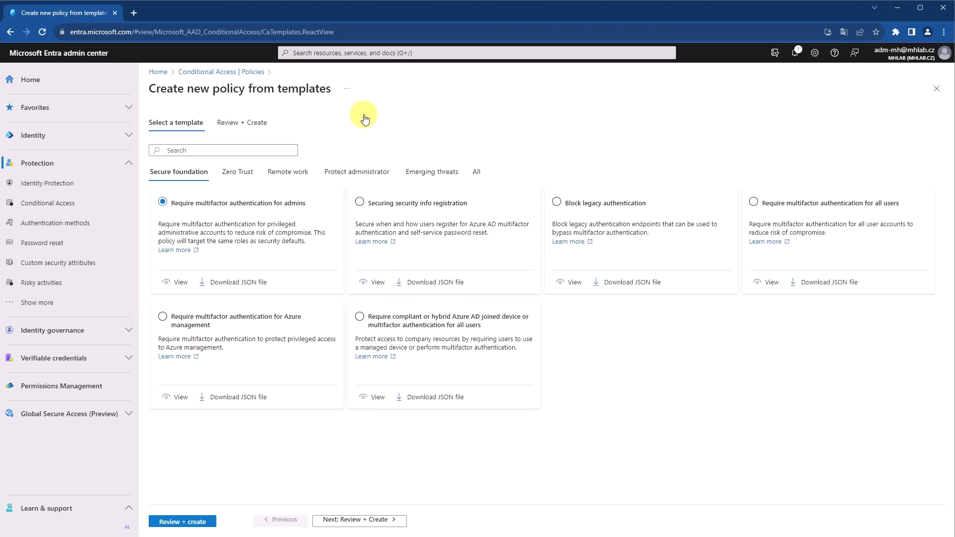
pyautogui.click(360, 317)
pyautogui.click(348, 519)
pyautogui.click(289, 232)
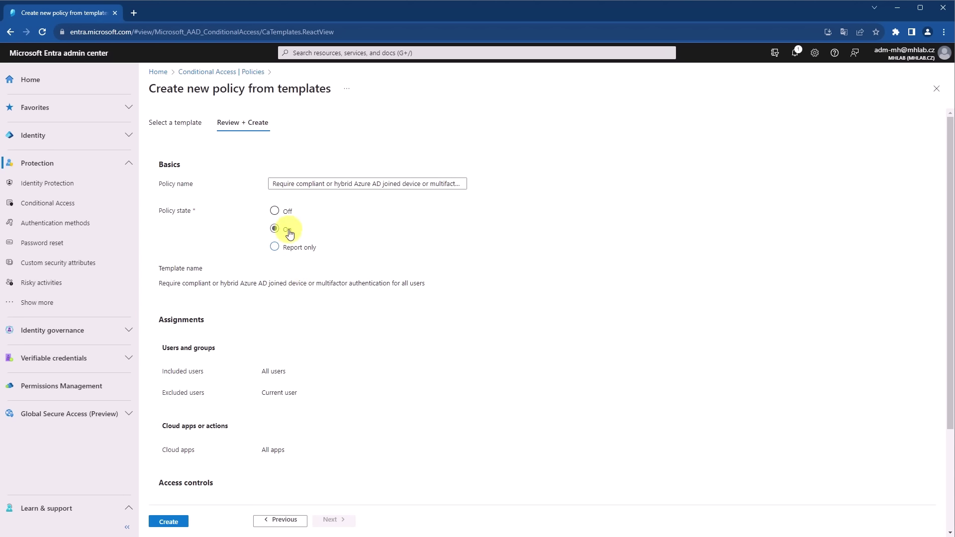
pyautogui.click(305, 185)
pyautogui.write('BASE:')
pyautogui.click(178, 522)
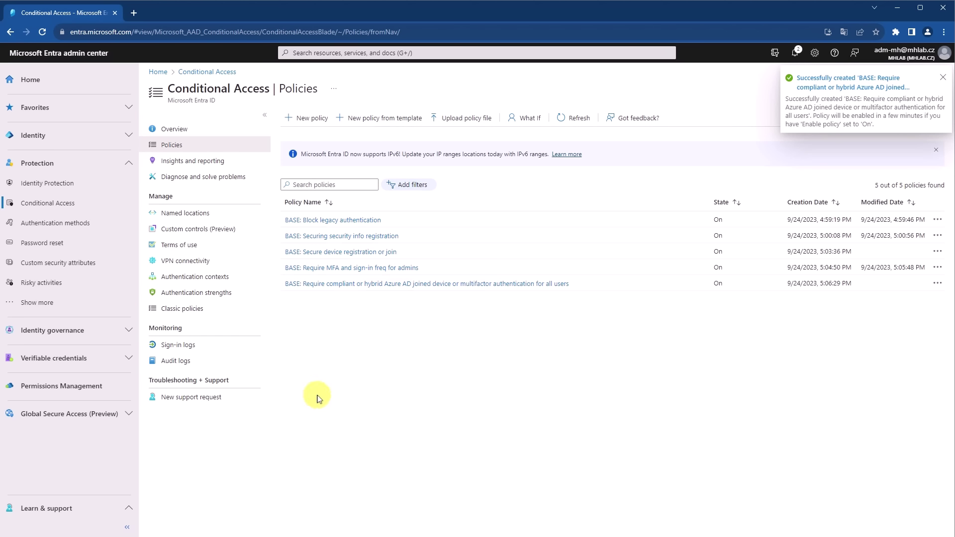
# - Remove the user exclusion so the policy covers all users, review target resources and grant, and save
pyautogui.click(441, 284)
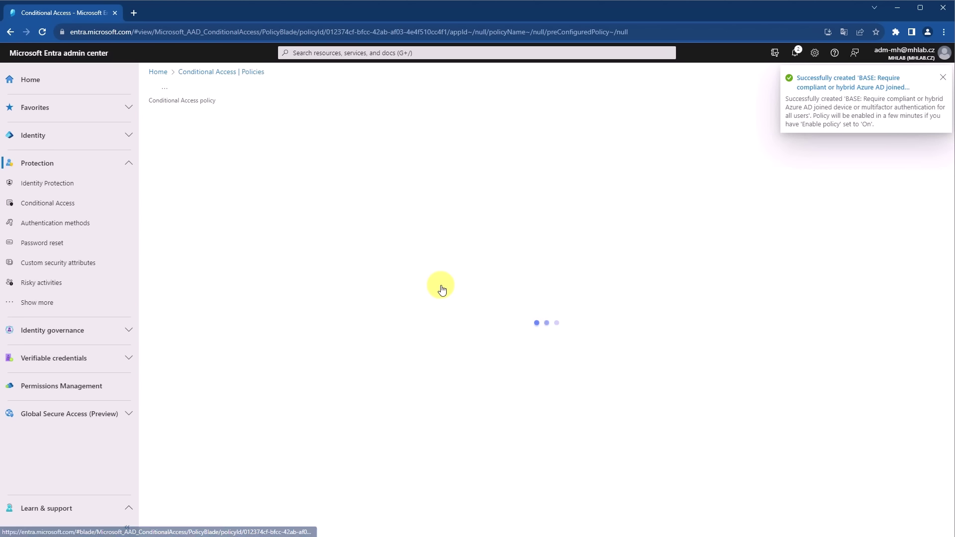
pyautogui.click(241, 252)
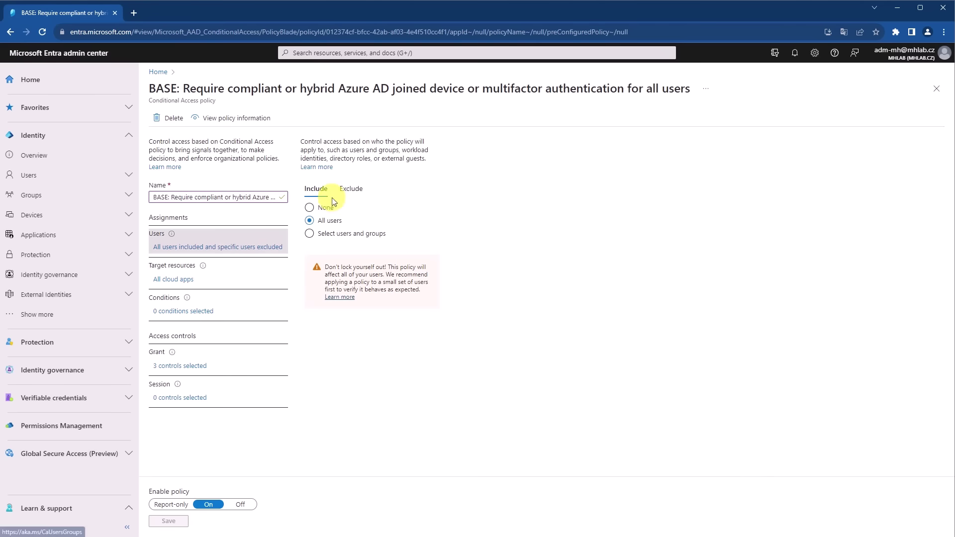
pyautogui.click(351, 191)
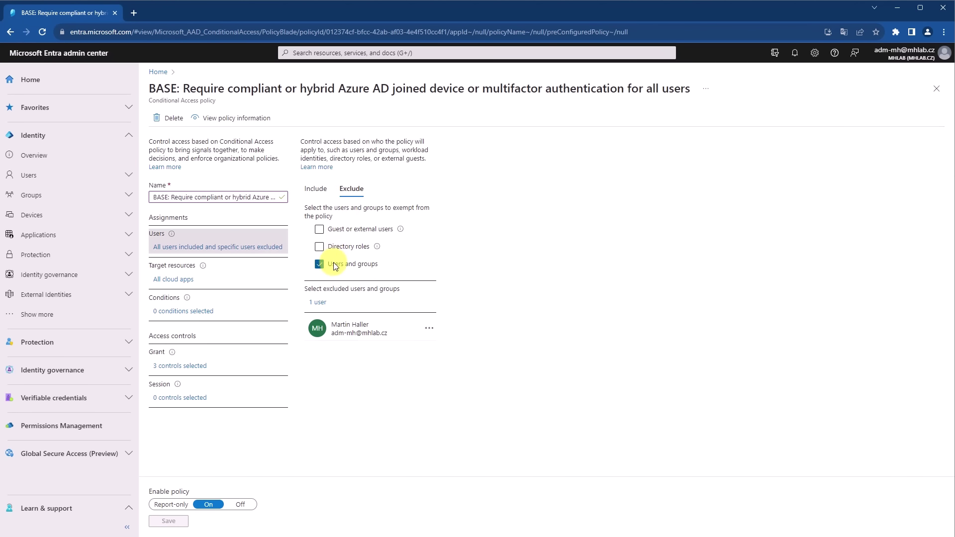
pyautogui.click(334, 265)
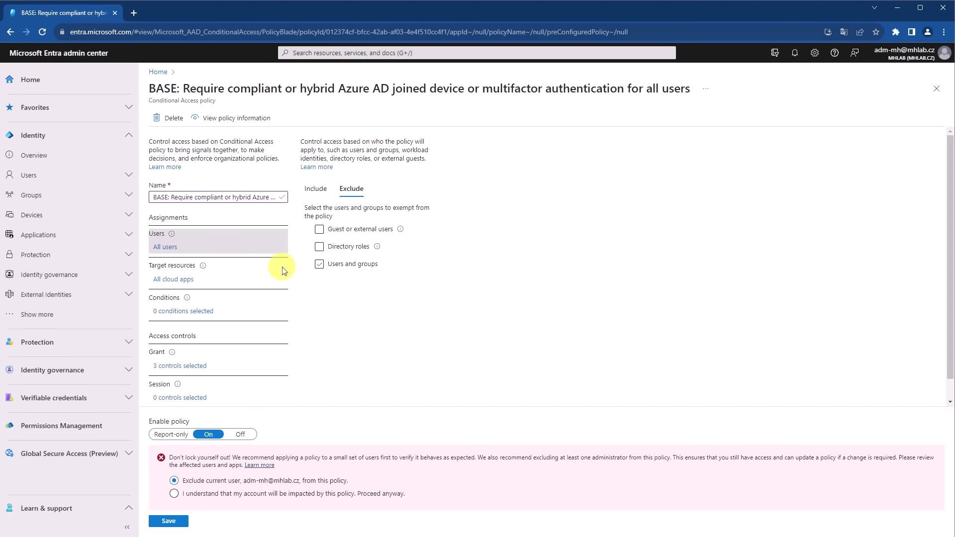
pyautogui.click(172, 280)
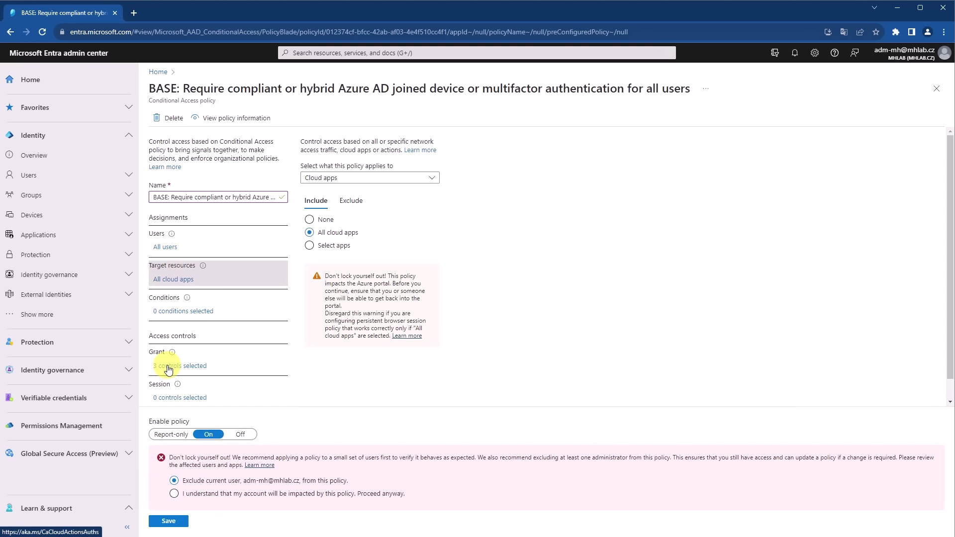
pyautogui.click(168, 367)
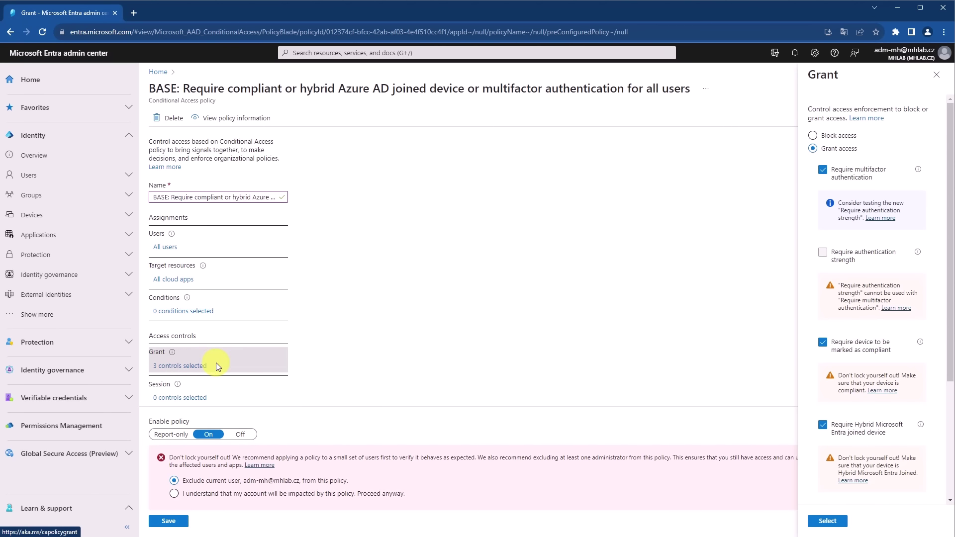
pyautogui.scroll(-4, 840, 366)
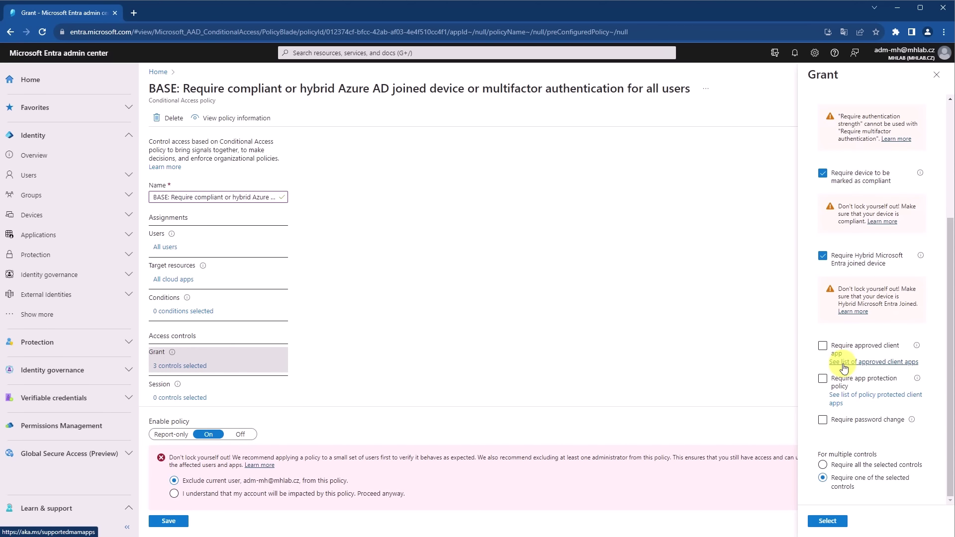
pyautogui.click(174, 494)
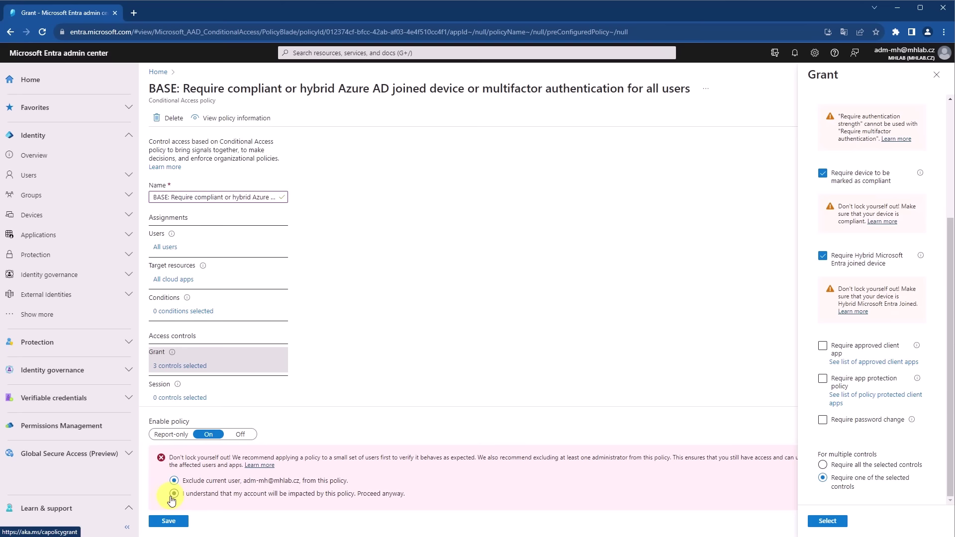
pyautogui.click(169, 521)
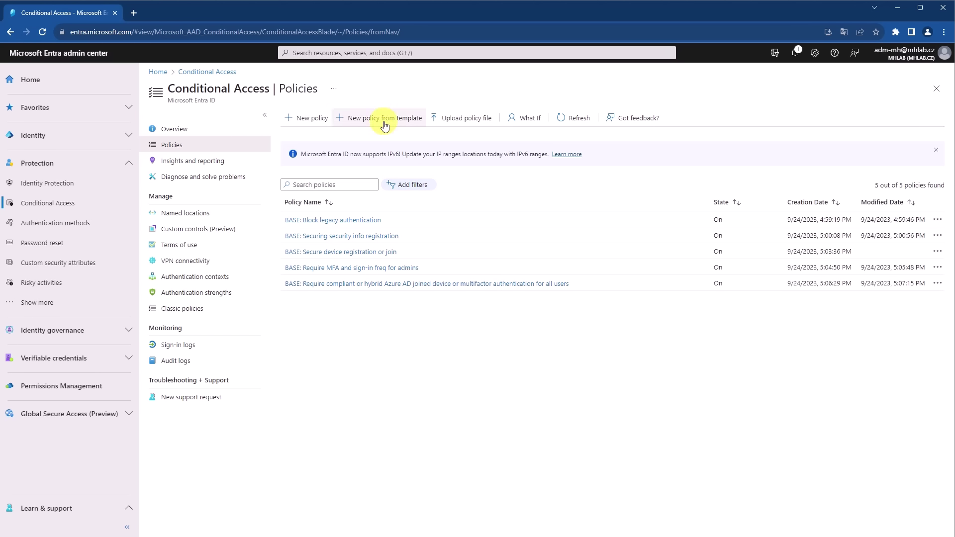
# - Name a new policy 'BASE: No persistent session' covering all users and all cloud apps
pyautogui.click(287, 122)
pyautogui.click(196, 179)
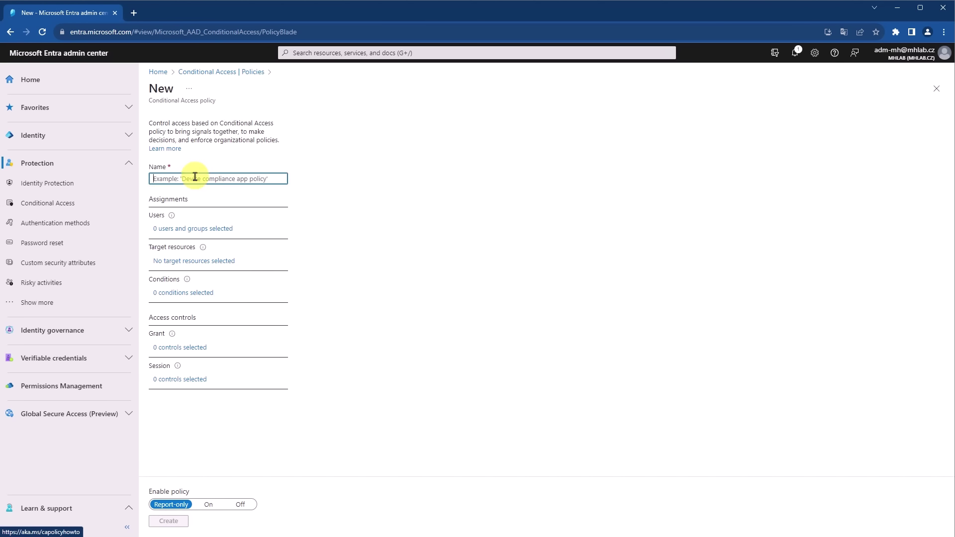
pyautogui.write('BASE: No p')
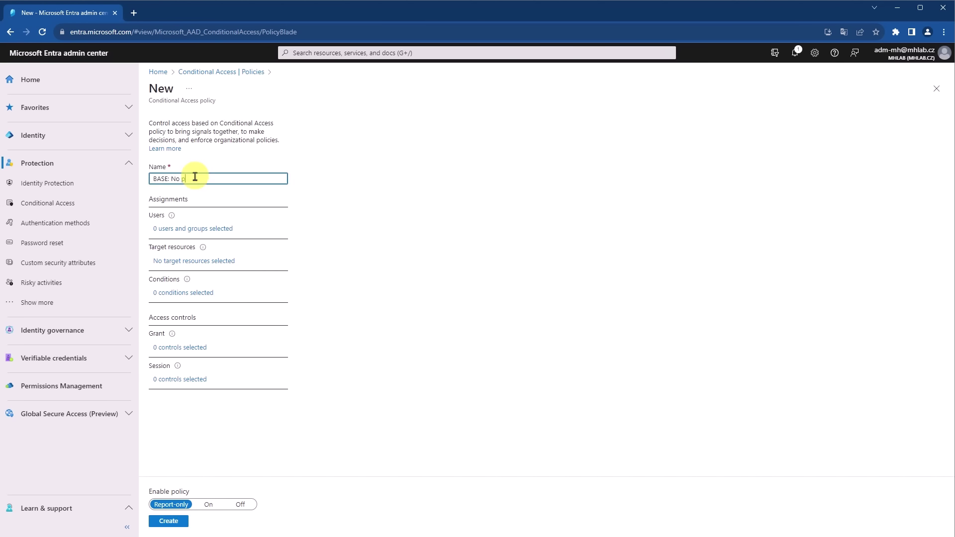
pyautogui.write('ersistent session')
pyautogui.click(168, 229)
pyautogui.click(309, 202)
pyautogui.click(194, 259)
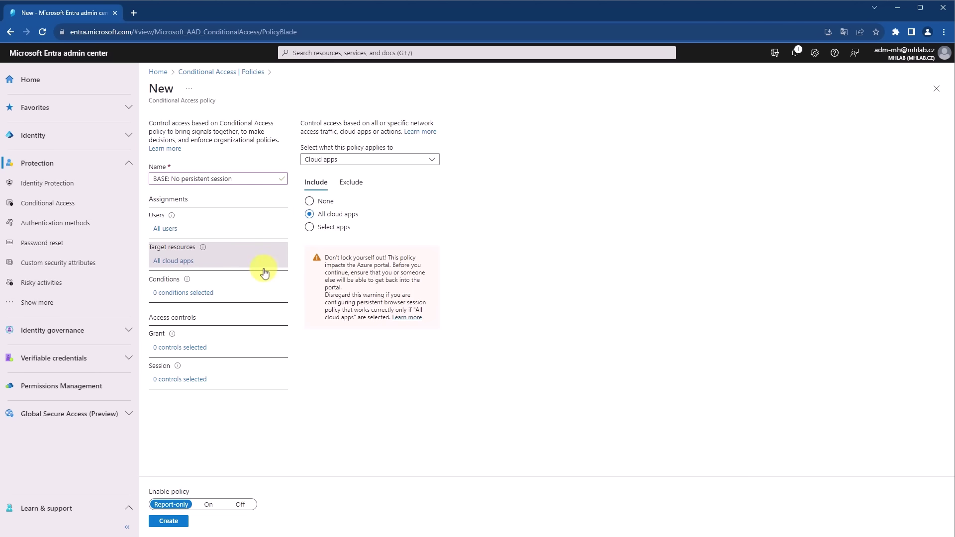
# - Make browser sessions Never persistent, switch the policy On, and create it
pyautogui.click(182, 378)
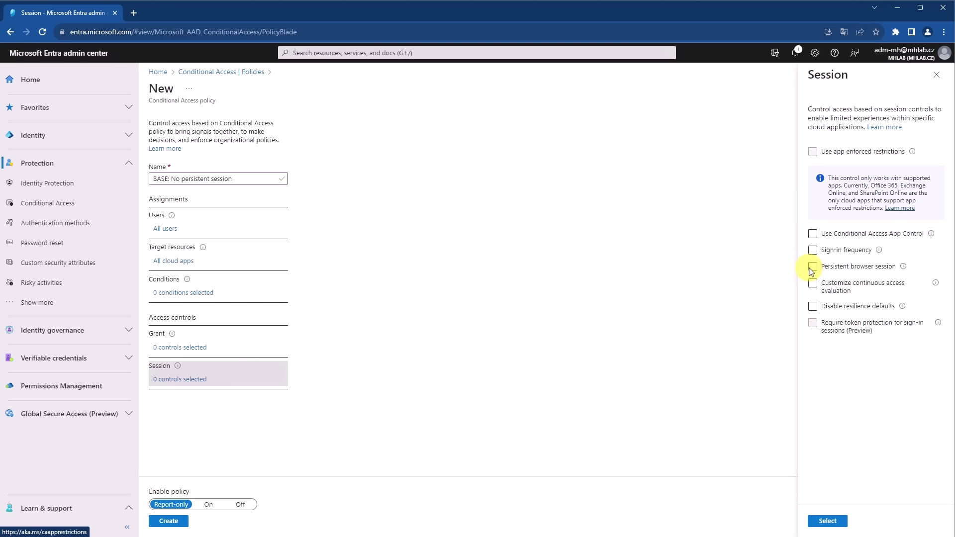
pyautogui.click(812, 267)
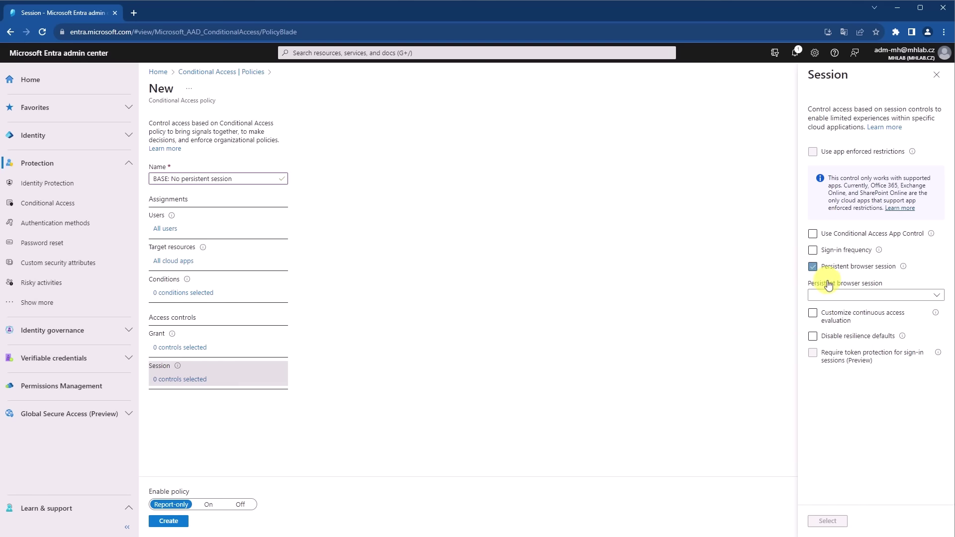
pyautogui.click(818, 295)
pyautogui.click(823, 319)
pyautogui.click(209, 505)
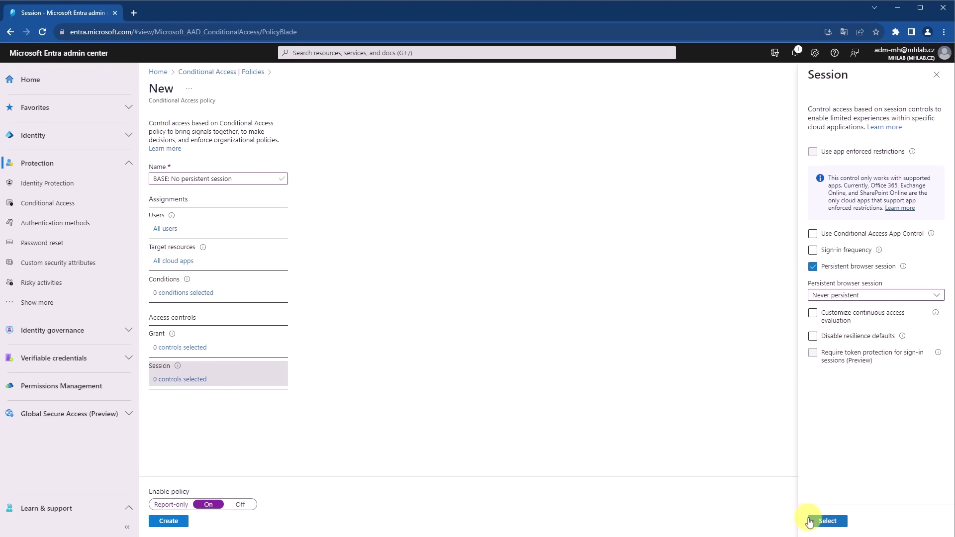
pyautogui.click(820, 522)
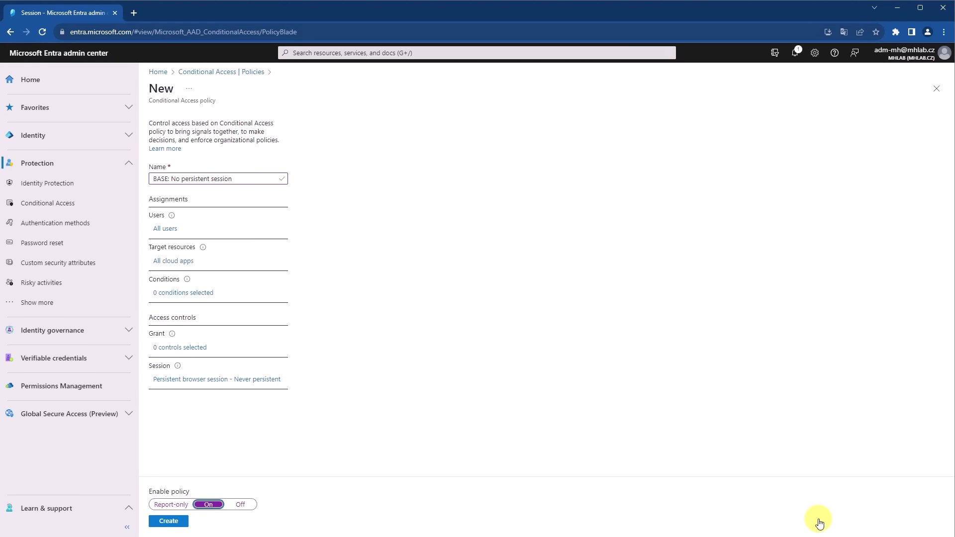
pyautogui.click(169, 521)
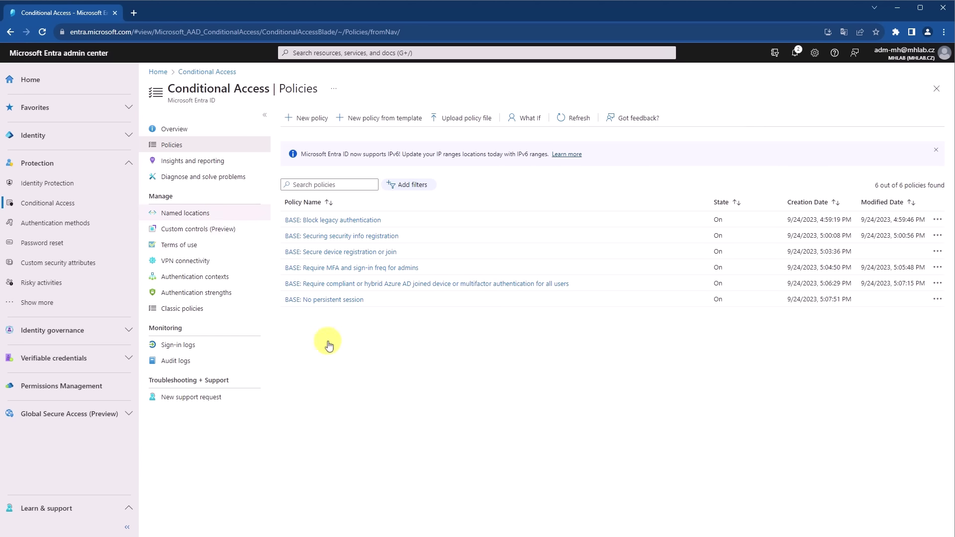
# - Create trusted IP-range location 'Brno' with range 123.123.123.123/32 and refresh the named locations list
pyautogui.click(213, 215)
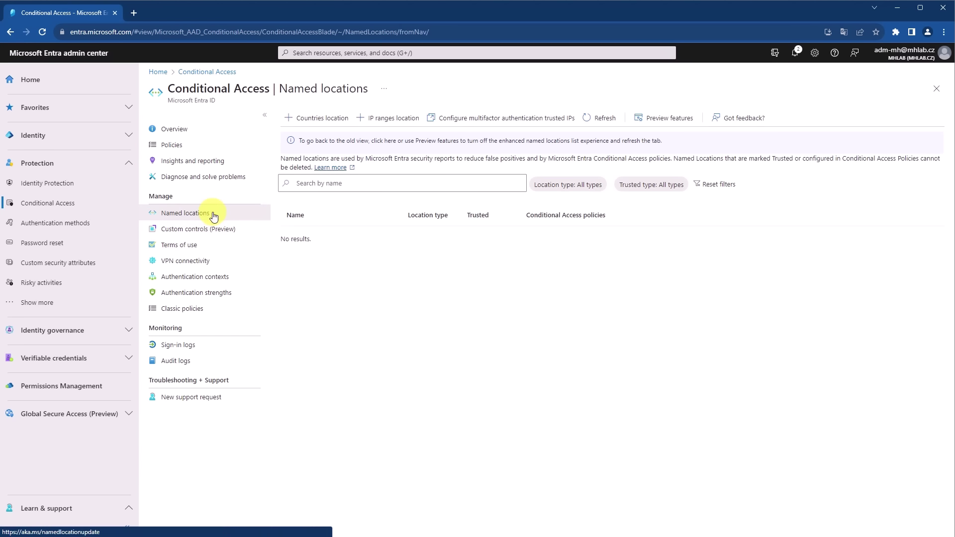
pyautogui.click(403, 128)
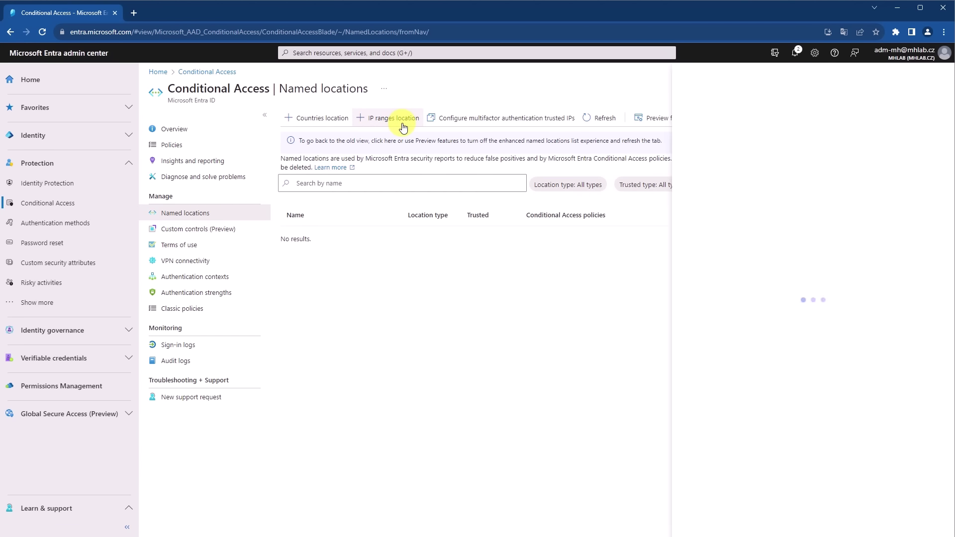
pyautogui.click(793, 183)
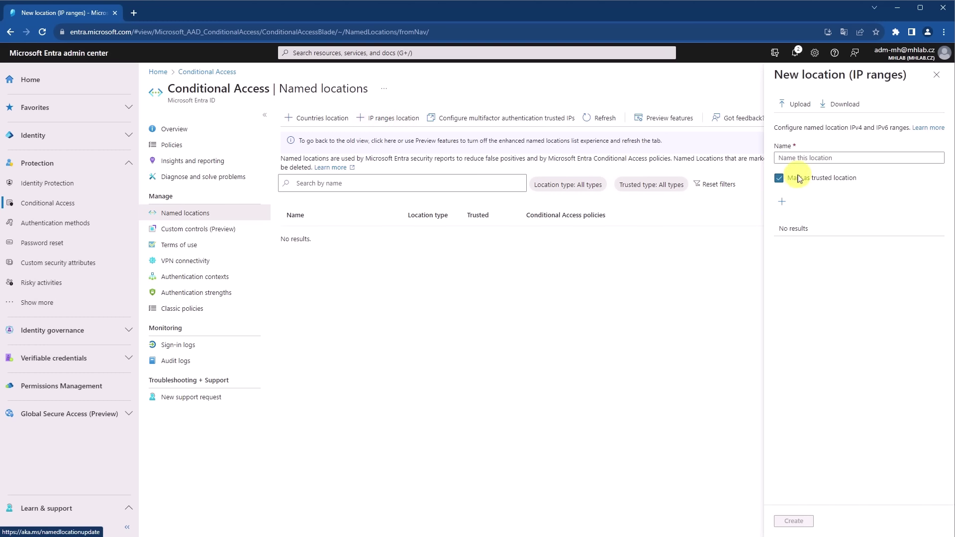
pyautogui.click(808, 159)
pyautogui.write('Brno')
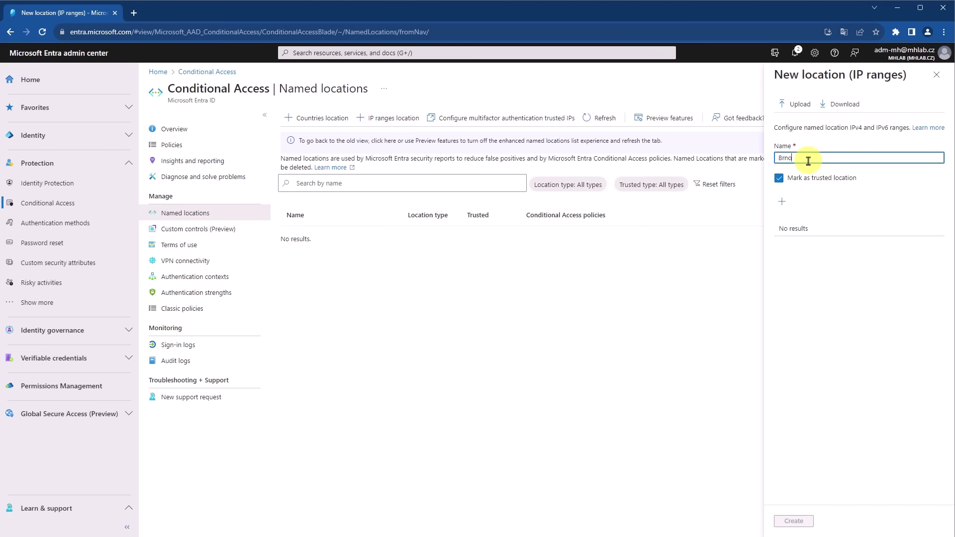
pyautogui.click(779, 204)
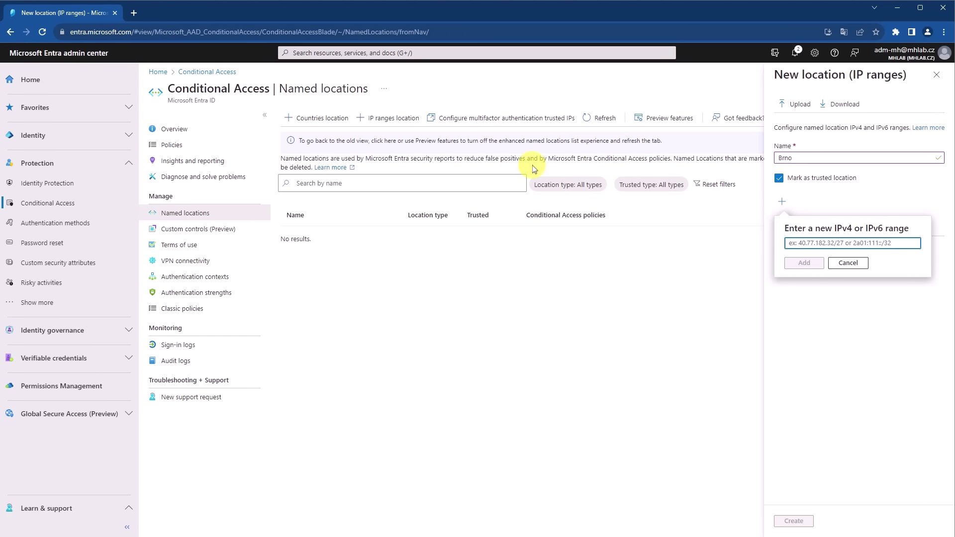
pyautogui.write('12')
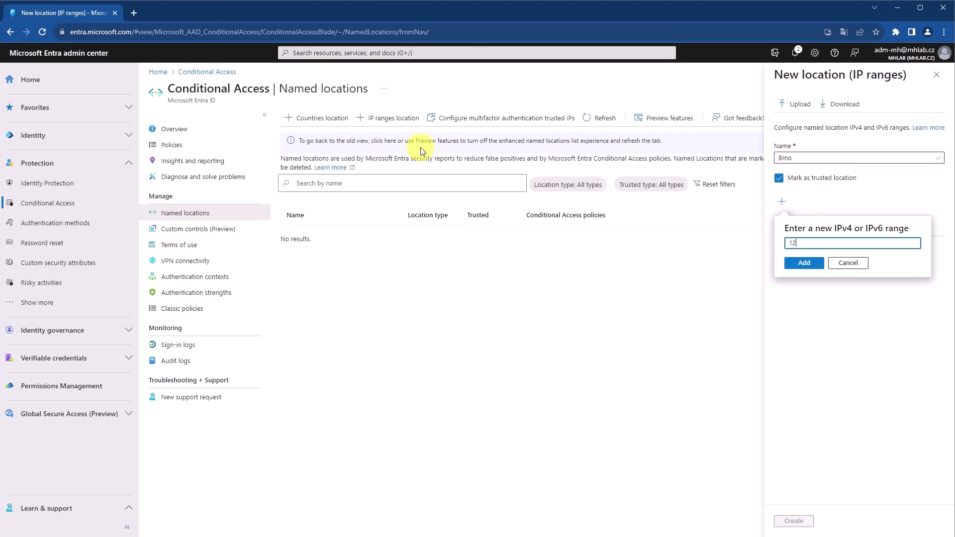
pyautogui.write('3.123.123.123')
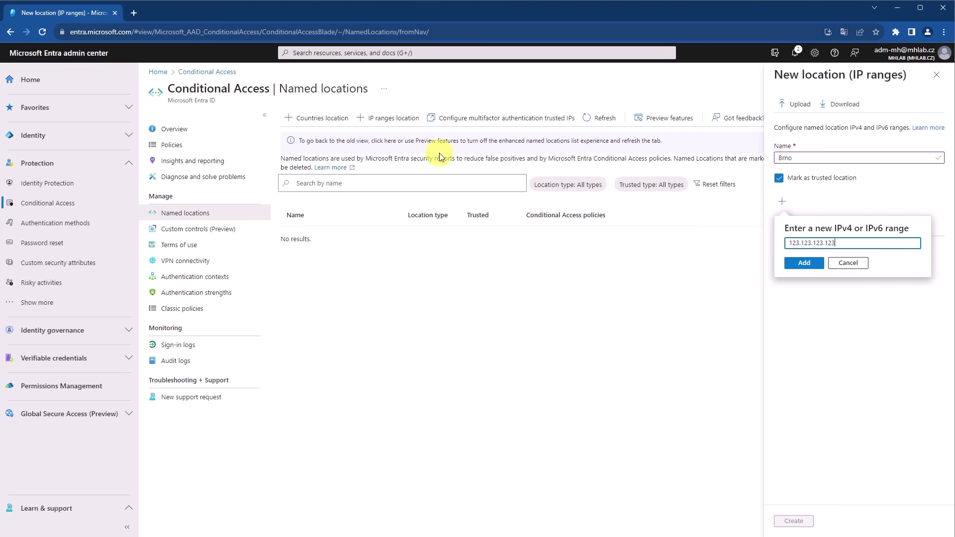
pyautogui.write('/3')
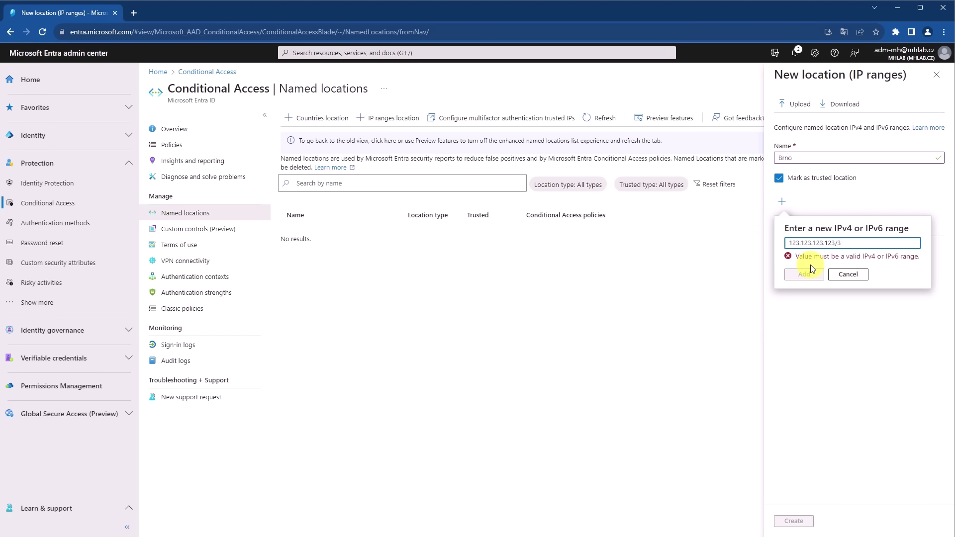
pyautogui.write('52')
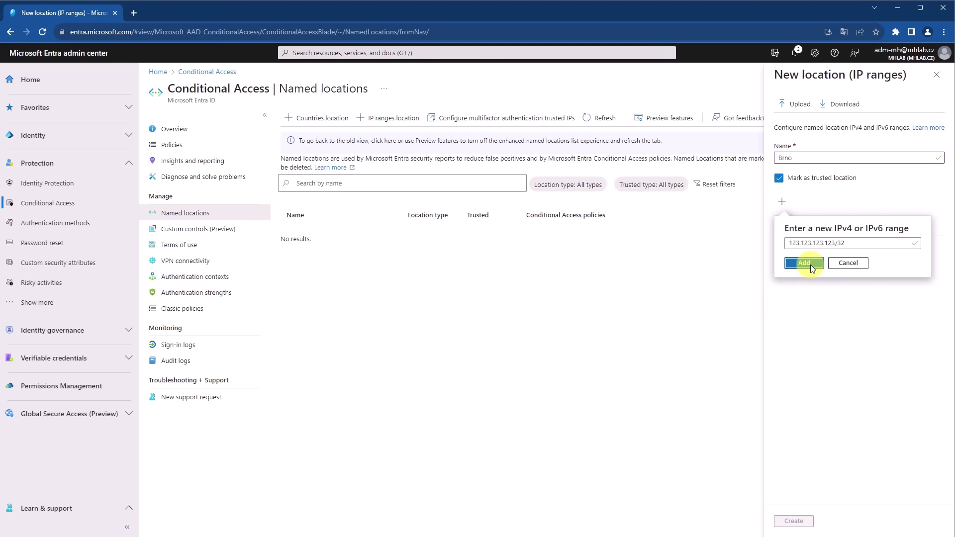
pyautogui.click(808, 263)
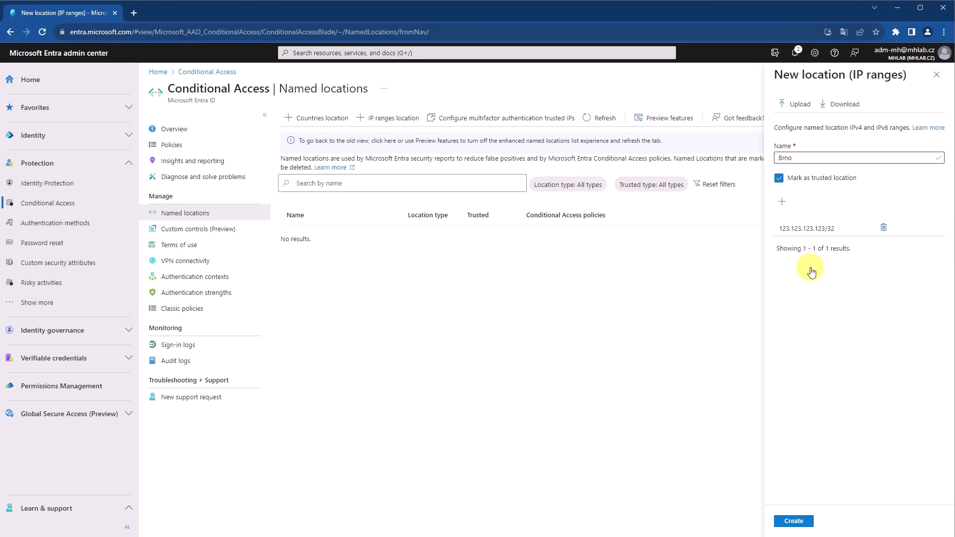
pyautogui.click(794, 521)
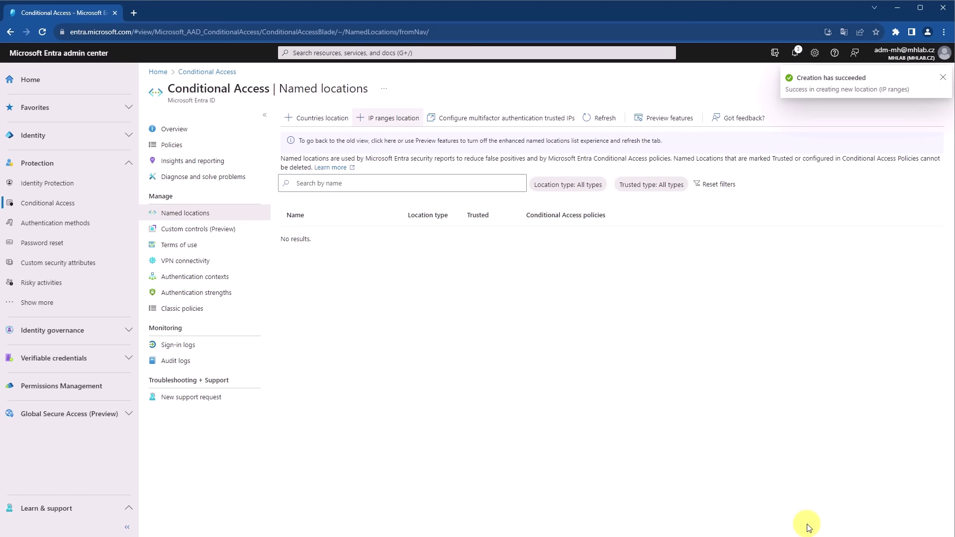
pyautogui.click(599, 117)
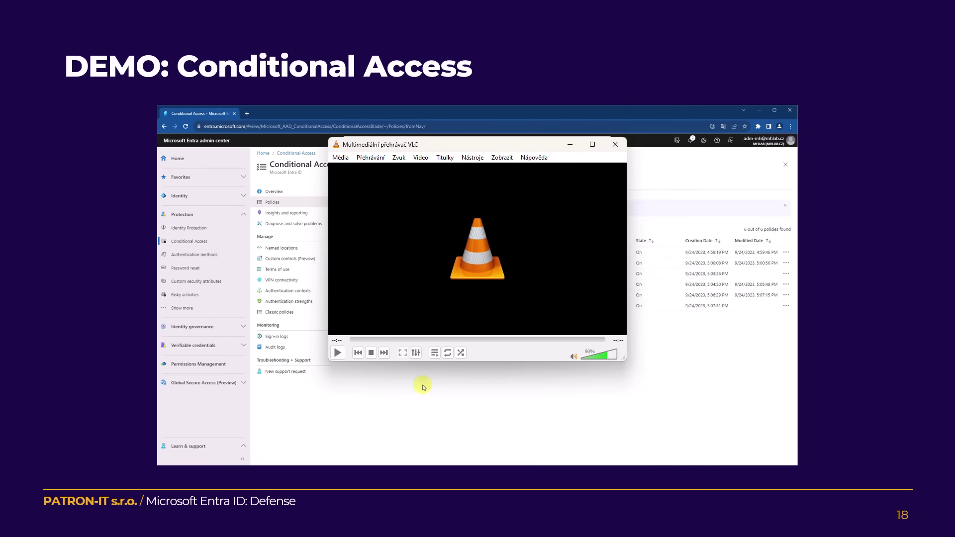
# - Advance the slideshow two slides to slide 20, 'Monitoring - essentials'
pyautogui.press('Right')
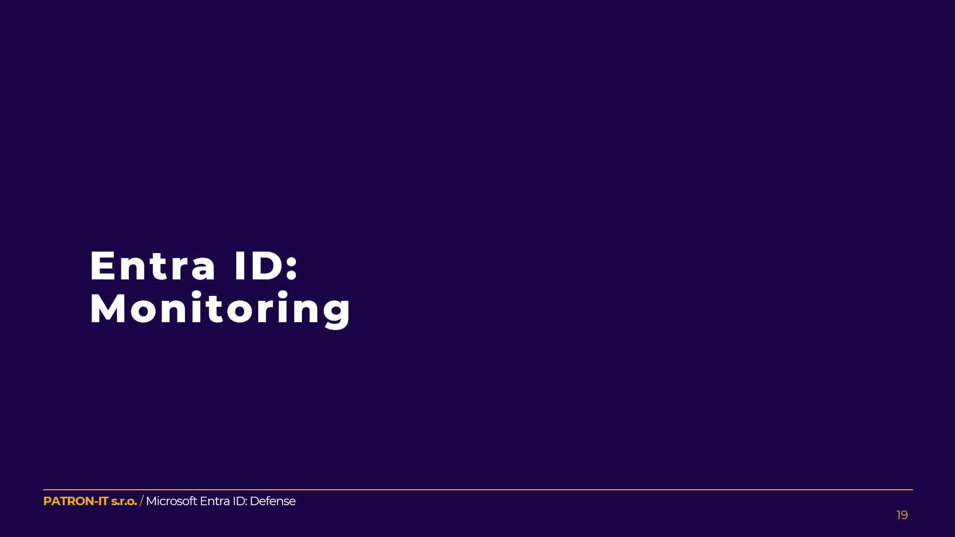
pyautogui.press('Right')
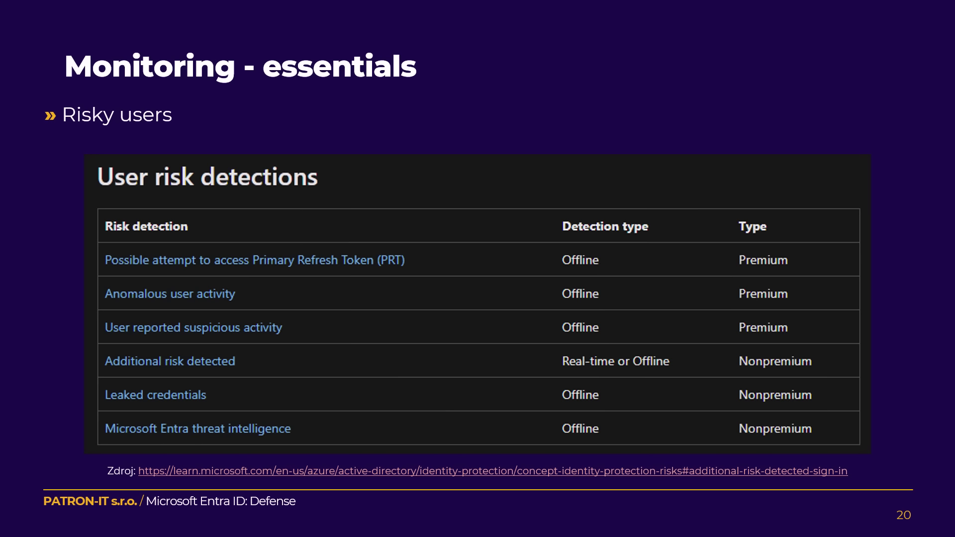
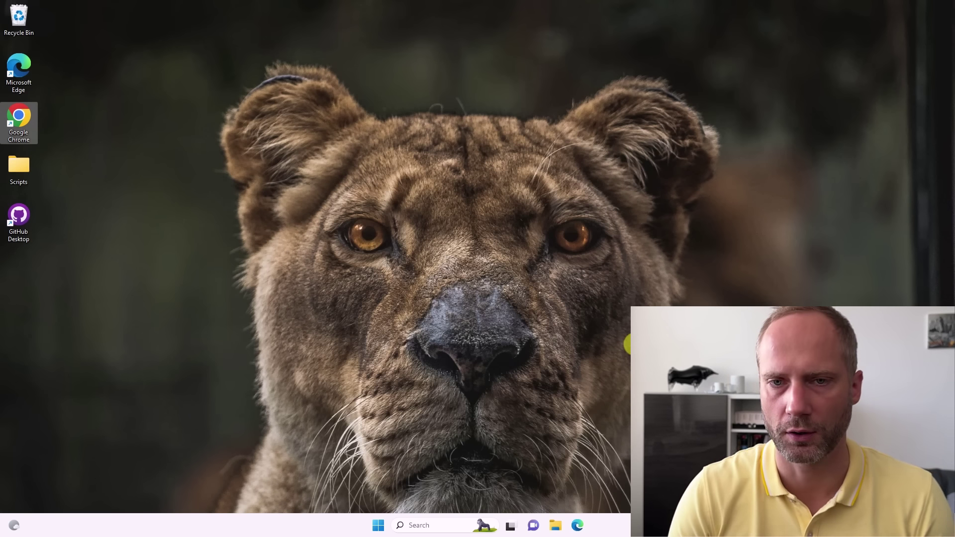
# - Launch Google Chrome from its desktop icon and enter 'portal' in the address bar
pyautogui.doubleClick(20, 126)
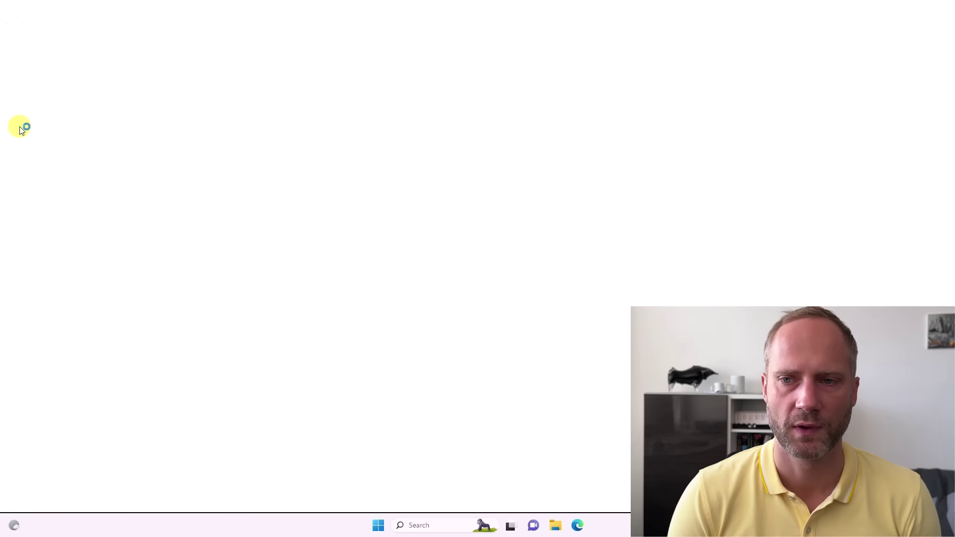
pyautogui.write('portal')
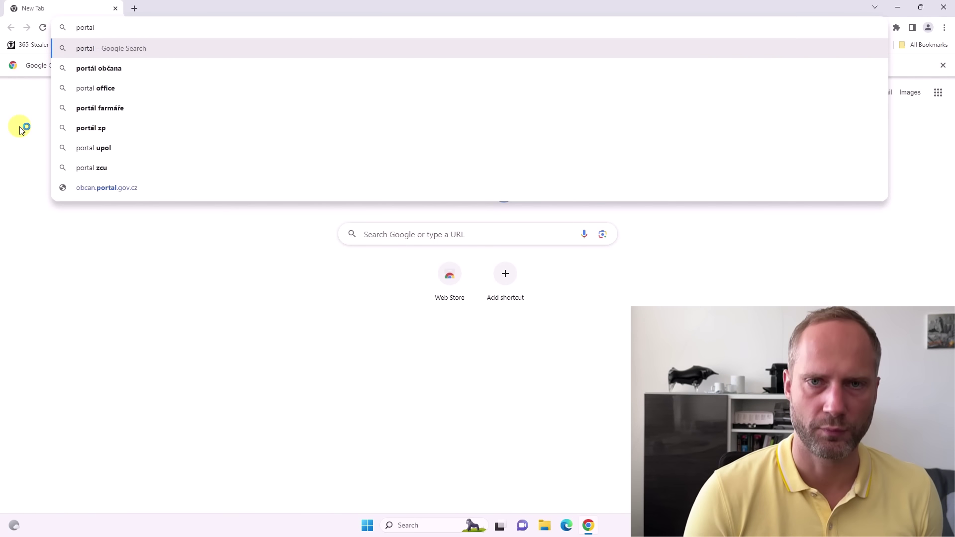
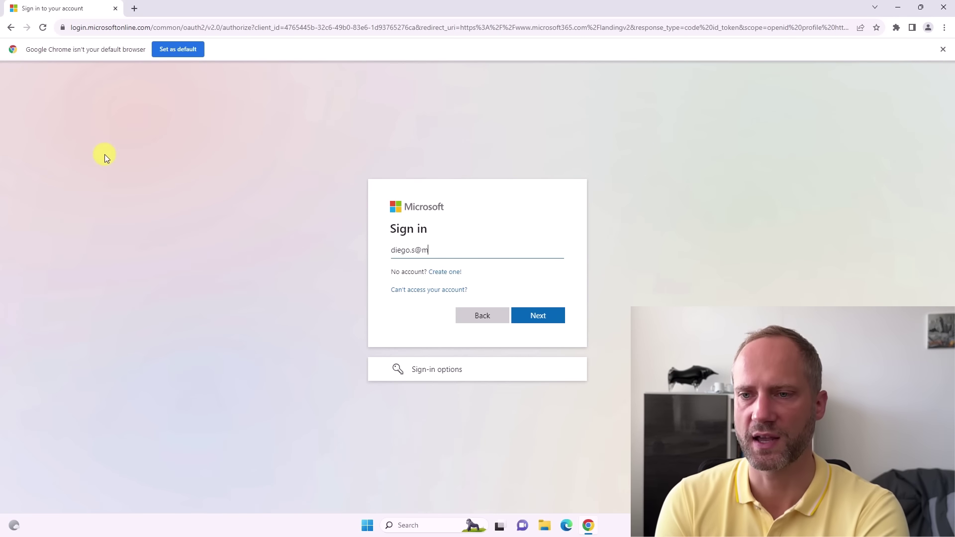
# - Sign in to Microsoft 365 with the demo user's email and autofilled password, not saving it
pyautogui.press('Return')
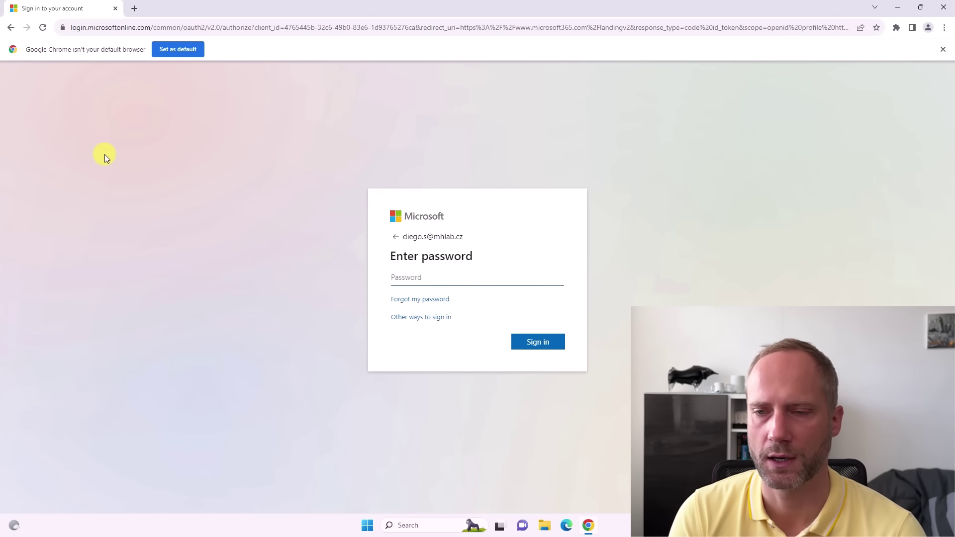
pyautogui.press('Return')
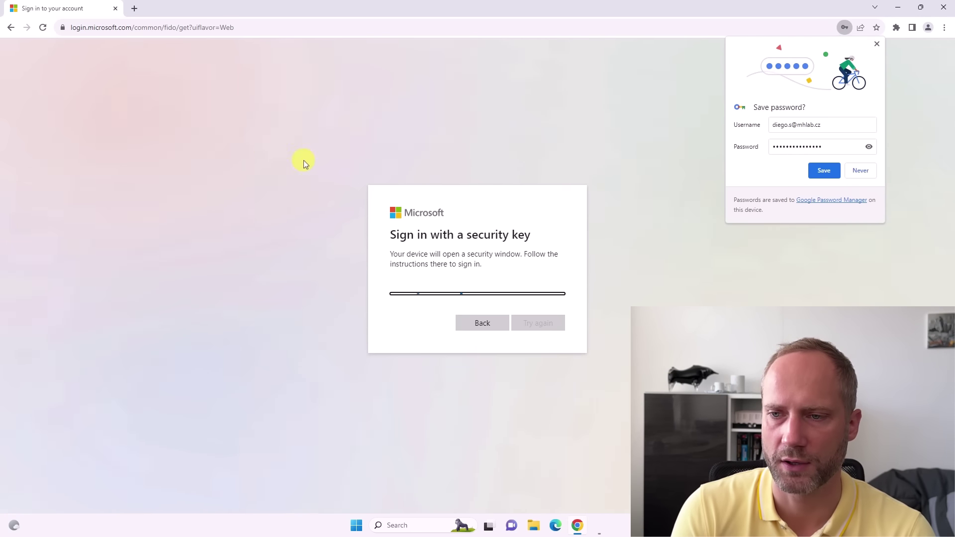
pyautogui.click(858, 175)
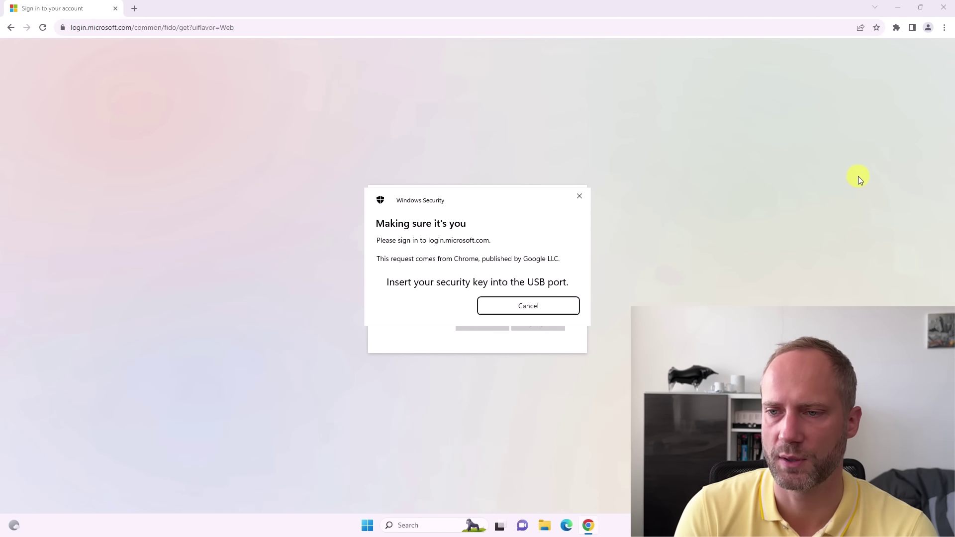
# - Skip the security key and verify identity with a Microsoft Authenticator approval
pyautogui.click(513, 304)
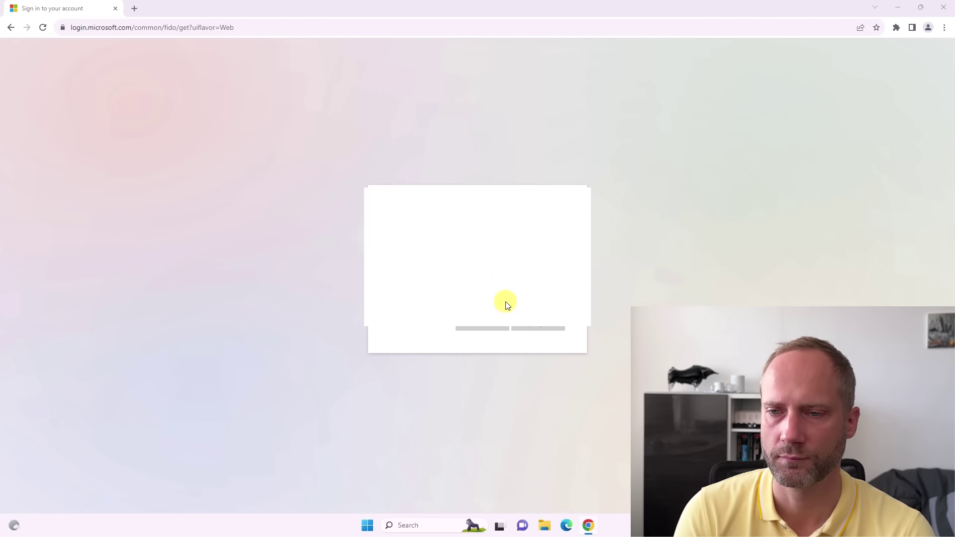
pyautogui.click(435, 292)
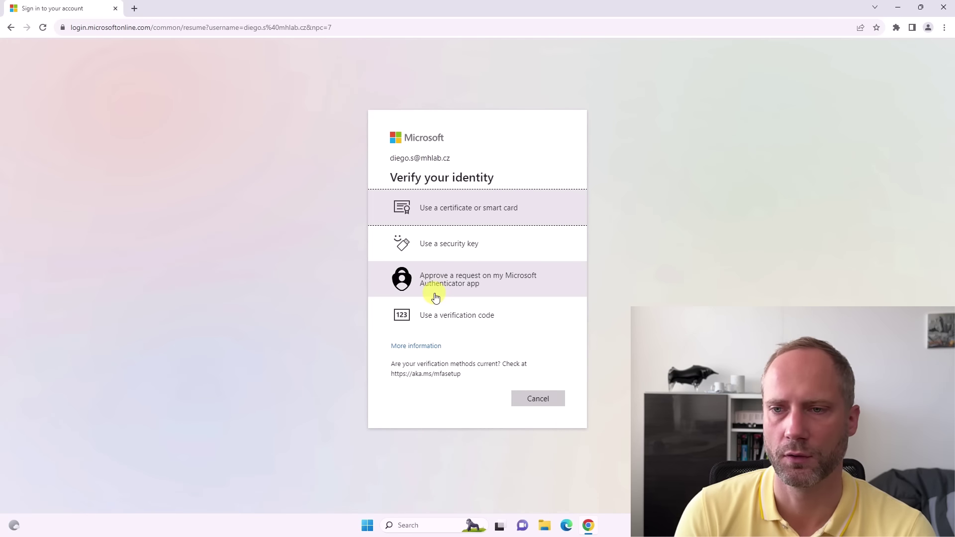
pyautogui.click(446, 284)
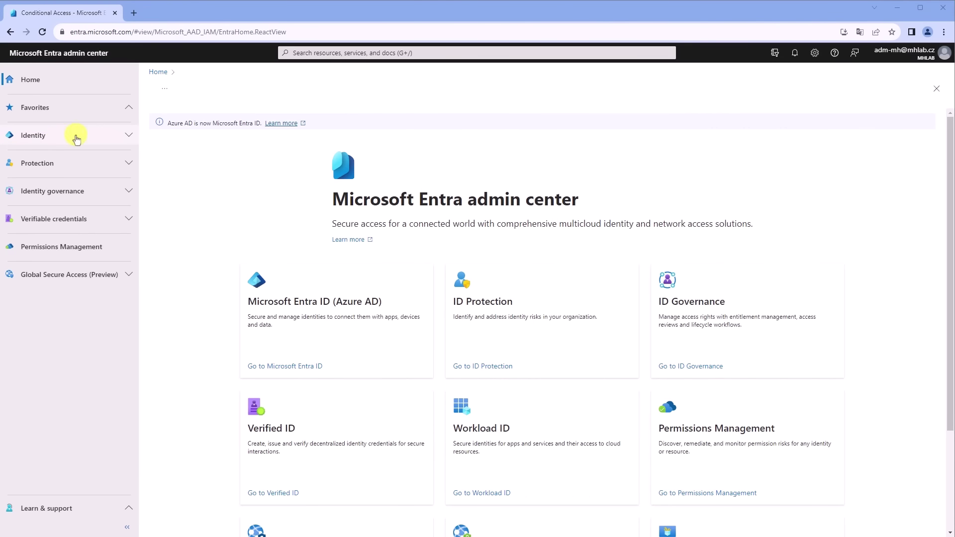
# - Open Identity > Monitoring & health > Sign-in logs and refresh to show the 5:21 PM sign-ins
pyautogui.click(76, 139)
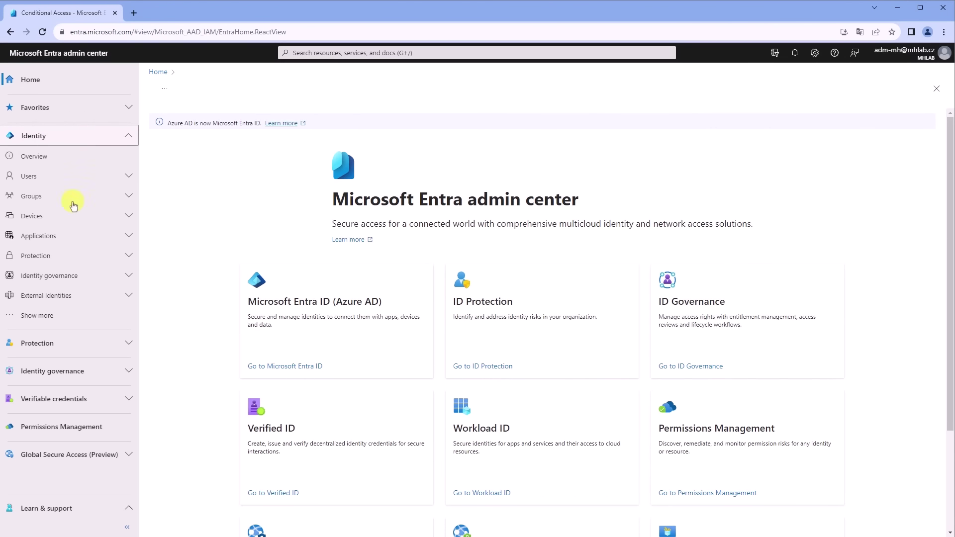
pyautogui.click(55, 317)
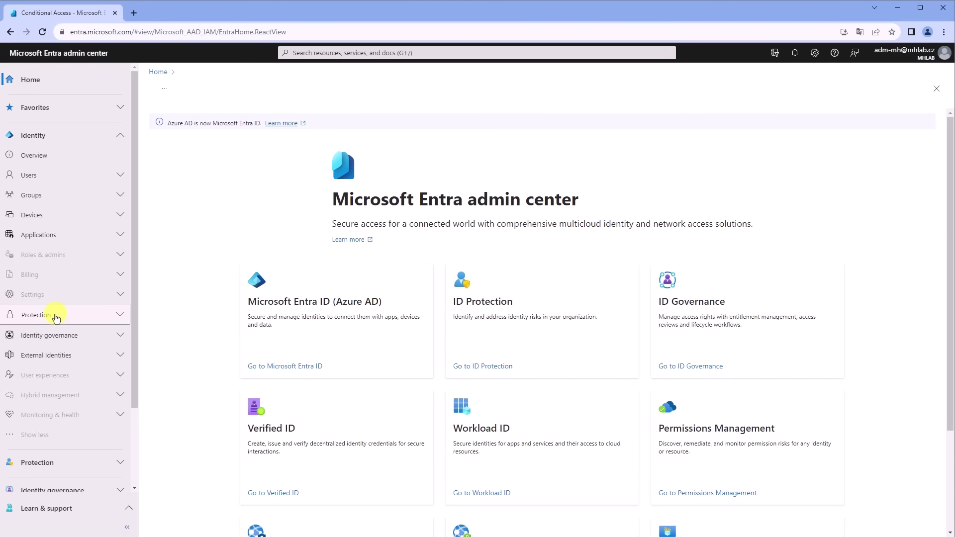
pyautogui.click(47, 416)
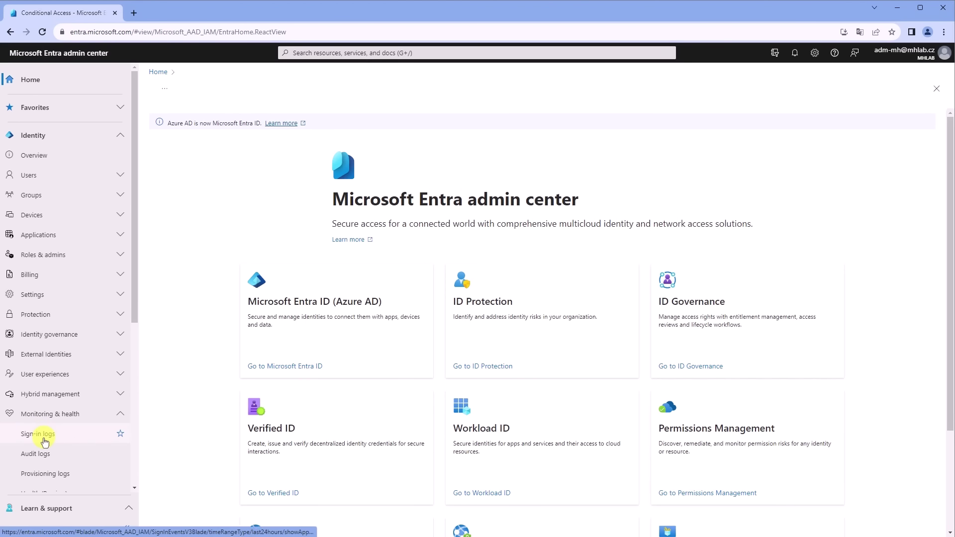
pyautogui.click(40, 434)
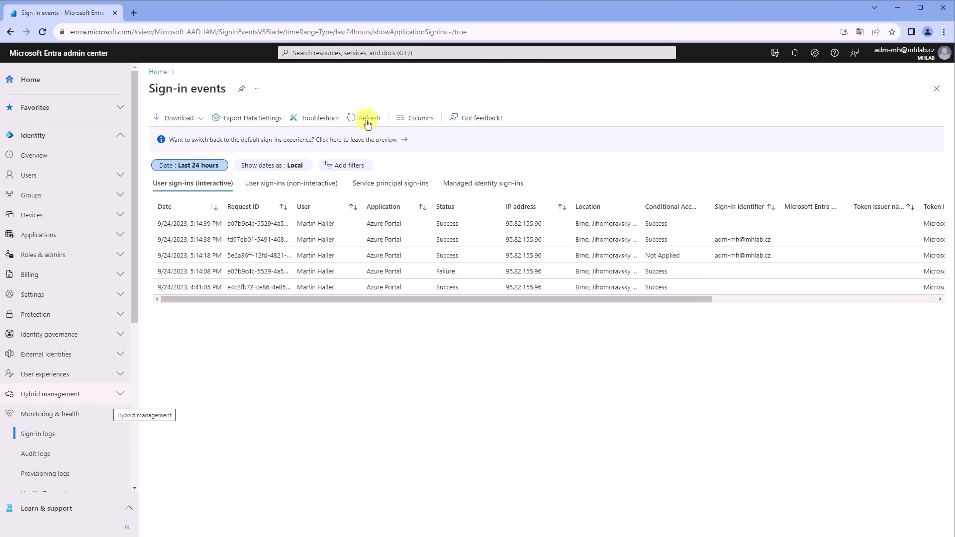
pyautogui.click(367, 124)
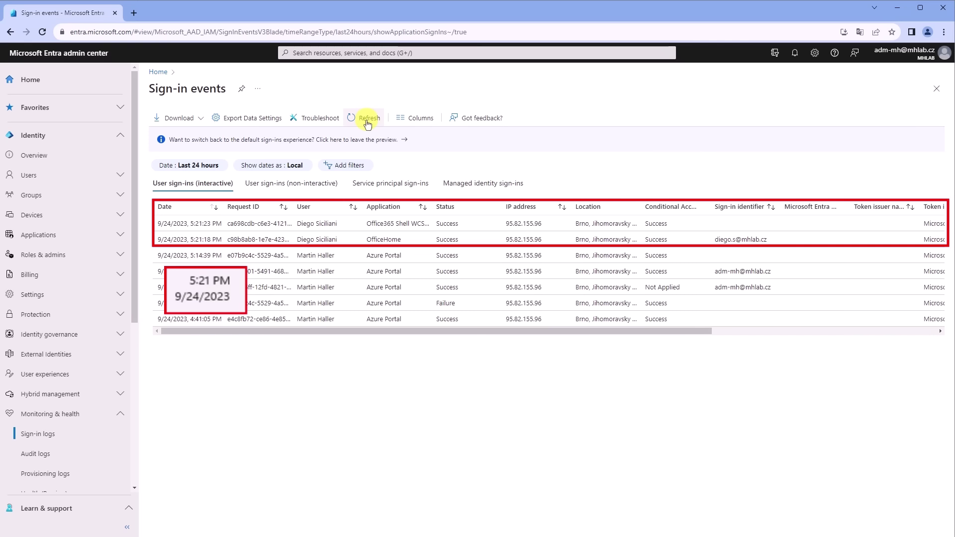
# - Filter sign-ins by the demo user's Username and open the 5:21:18 PM OfficeHome sign-in details
pyautogui.click(360, 164)
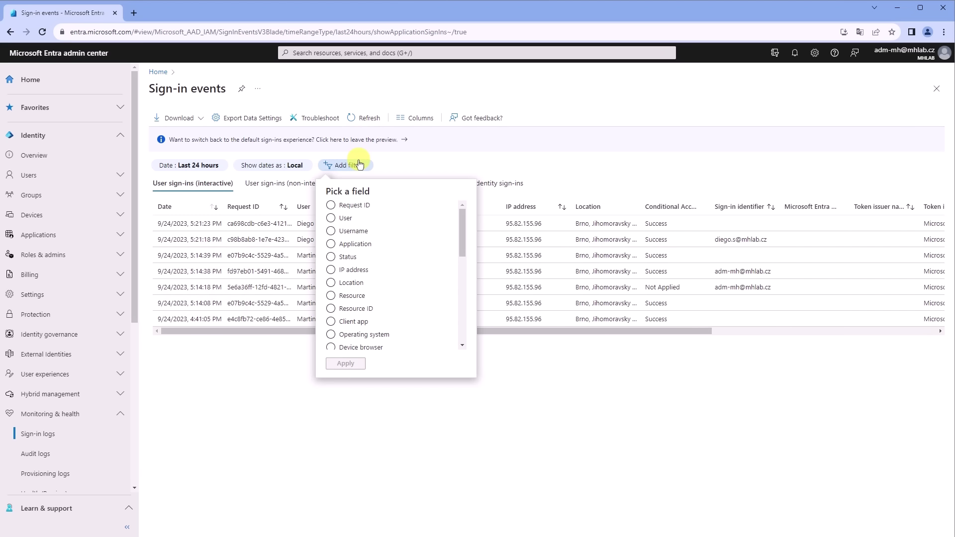
pyautogui.click(330, 230)
pyautogui.click(336, 358)
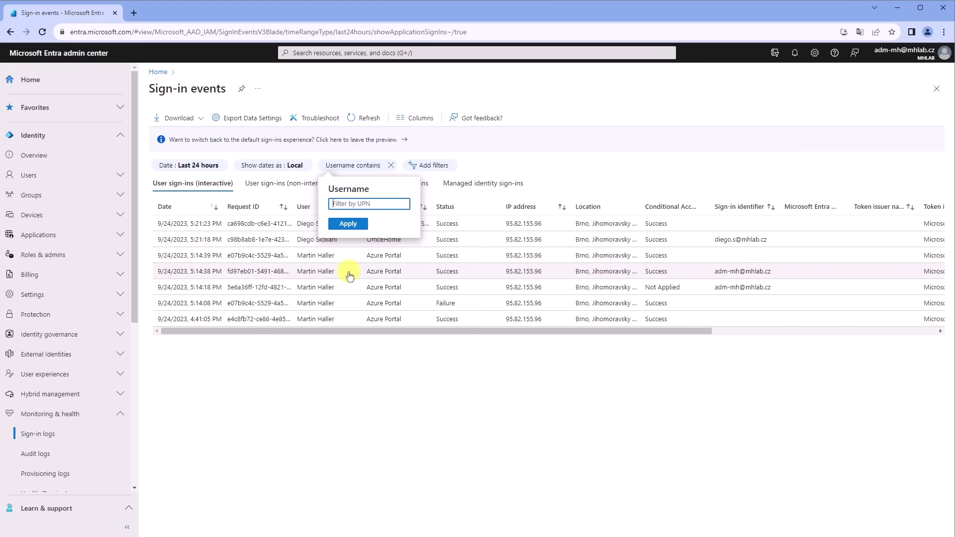
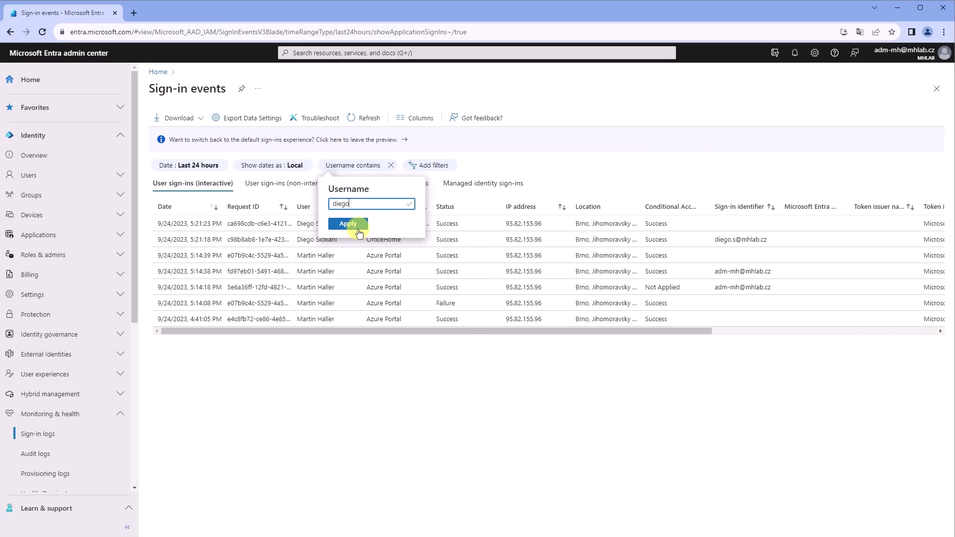
pyautogui.click(358, 228)
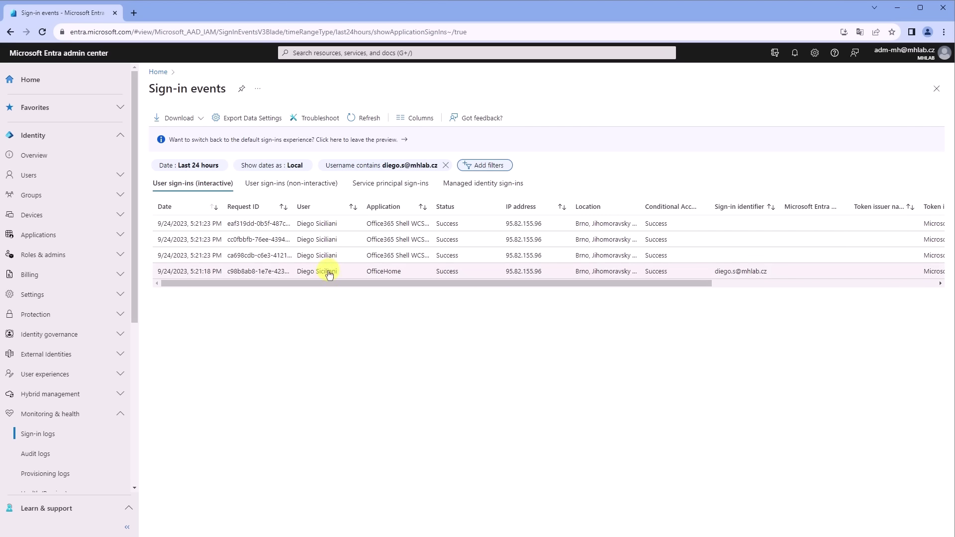
pyautogui.click(328, 272)
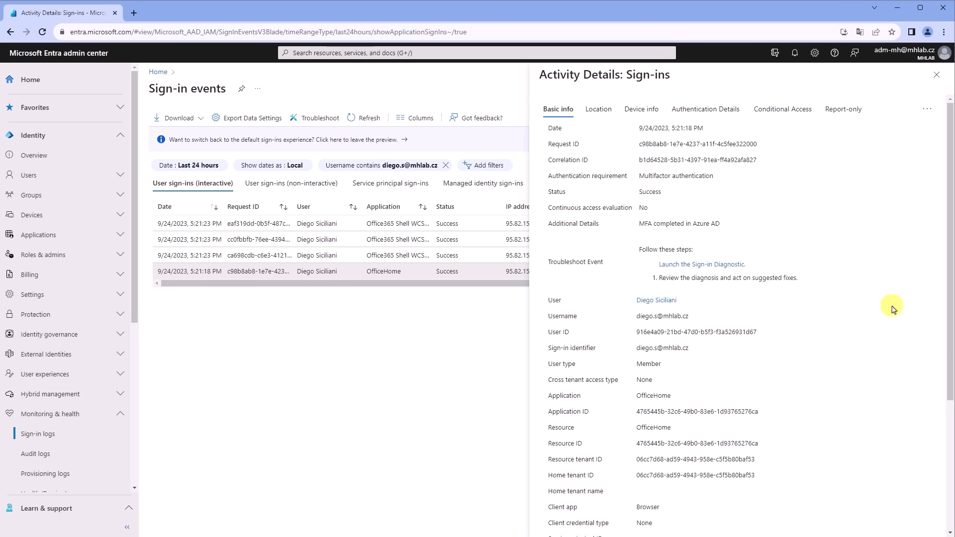
# - Review the OfficeHome sign-in's Authentication Details and Conditional Access policies, then close the panel
pyautogui.moveTo(948, 293); pyautogui.dragTo(943, 264)
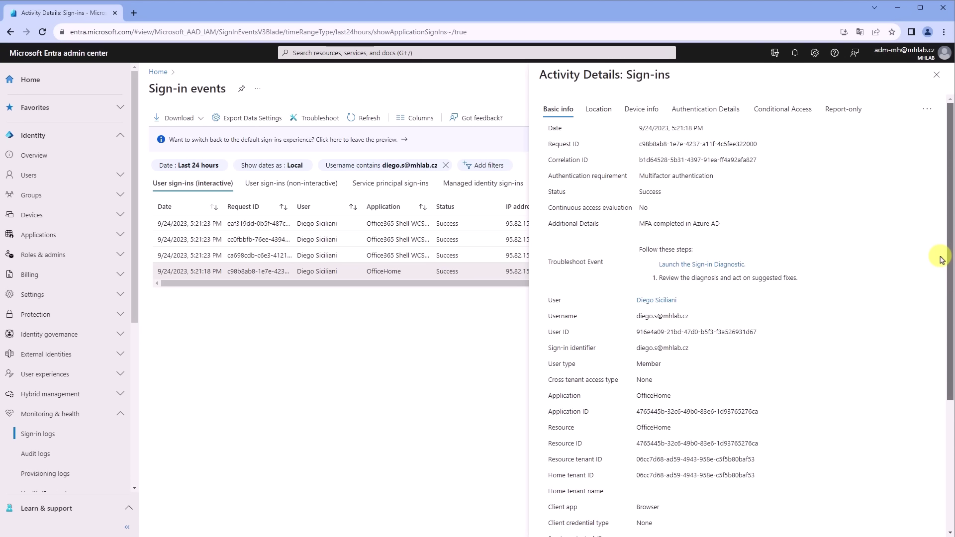
pyautogui.click(716, 110)
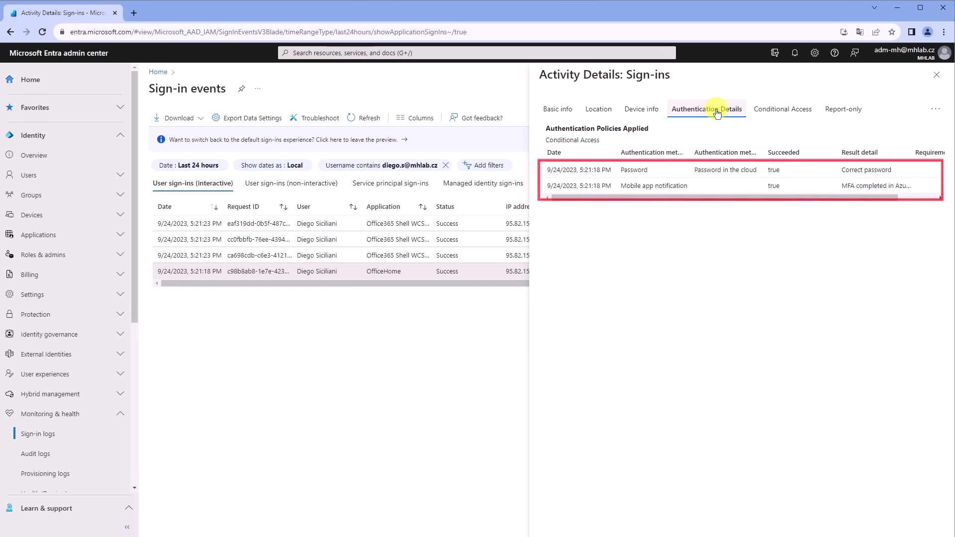
pyautogui.click(764, 114)
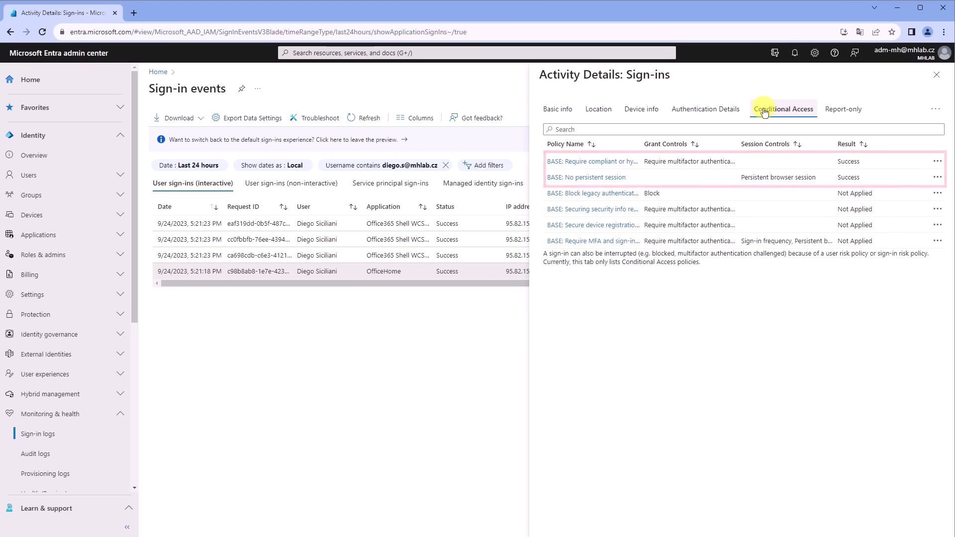
pyautogui.press('Escape')
# - Show the User sign-ins (non-interactive) list and refresh it until entries appear
pyautogui.click(328, 184)
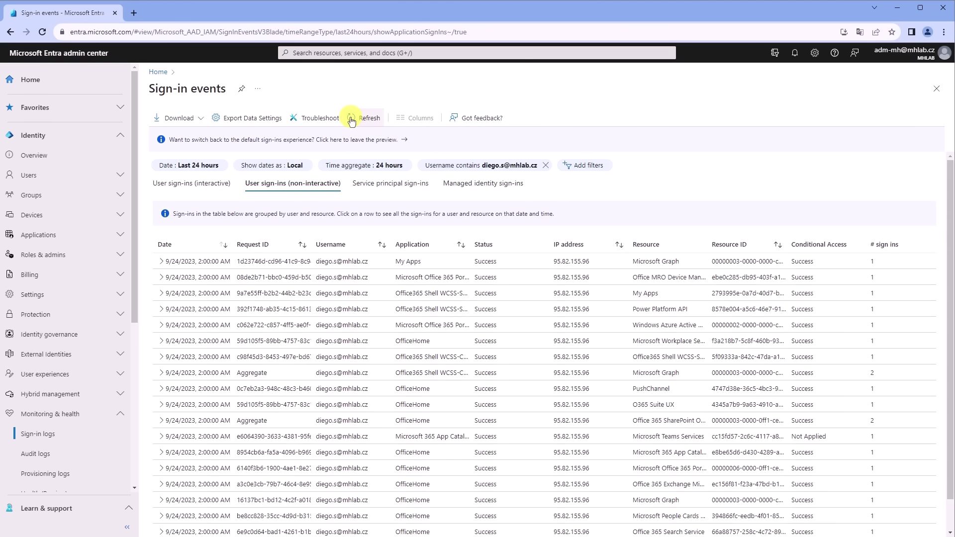
pyautogui.click(352, 119)
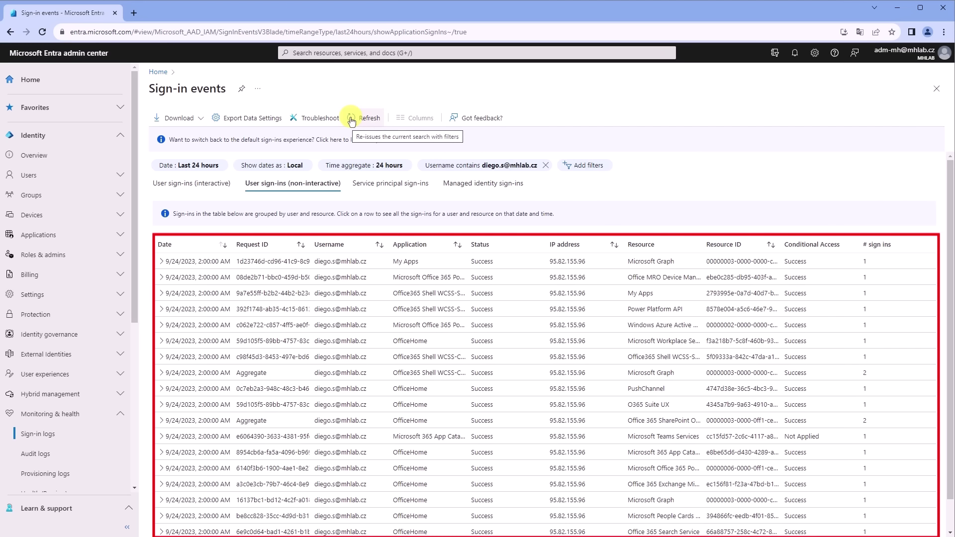
pyautogui.click(352, 121)
pyautogui.click(352, 120)
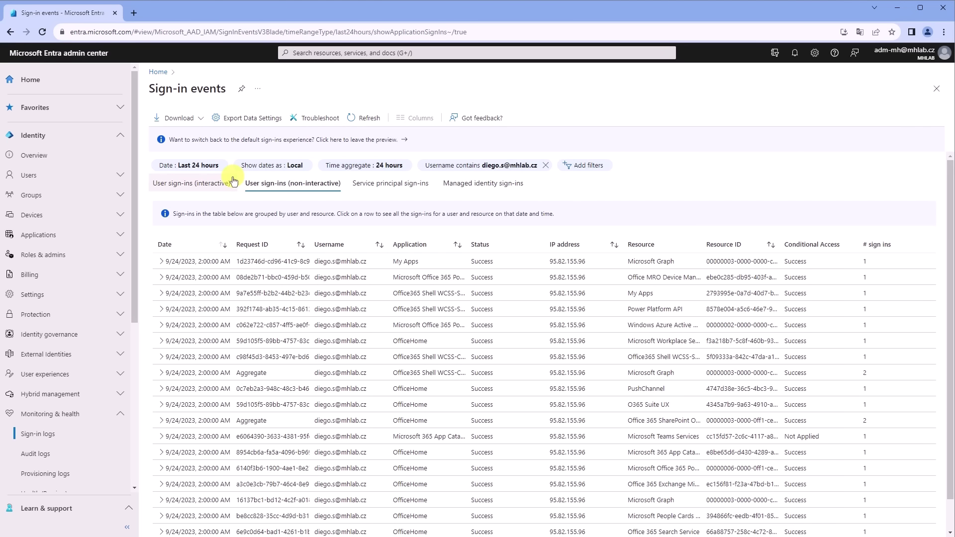
# - Return to User sign-ins (interactive) and launch Outlook from the Microsoft 365 app rail
pyautogui.click(214, 185)
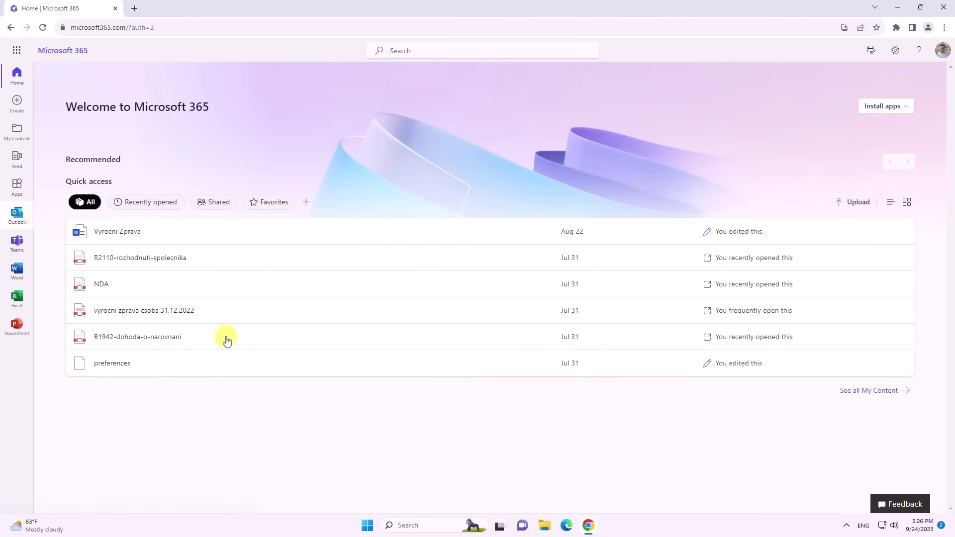
pyautogui.click(16, 214)
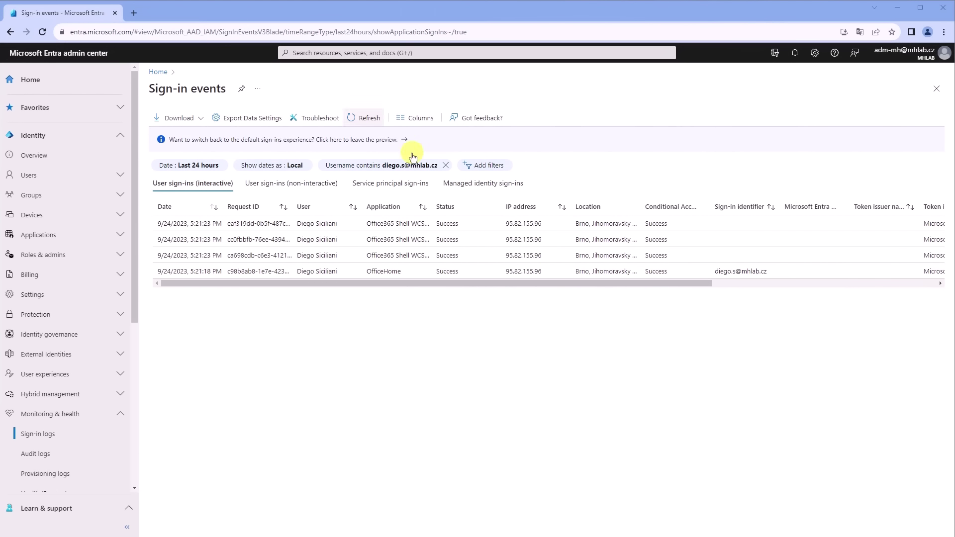
# - Refresh, widen the Application column, and view the 5:27 PM Exchange Online sign-in's Authentication Details
pyautogui.click(363, 118)
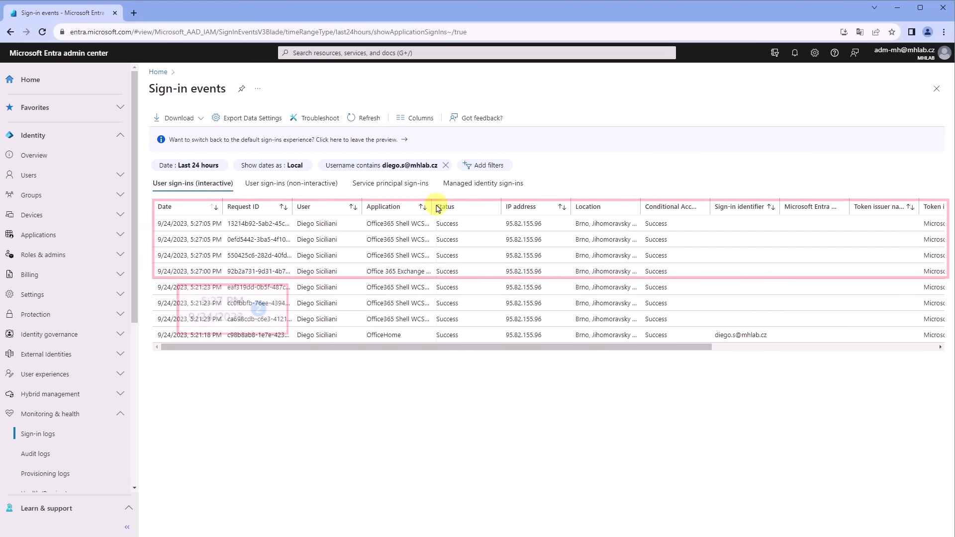
pyautogui.moveTo(432, 205); pyautogui.dragTo(448, 205)
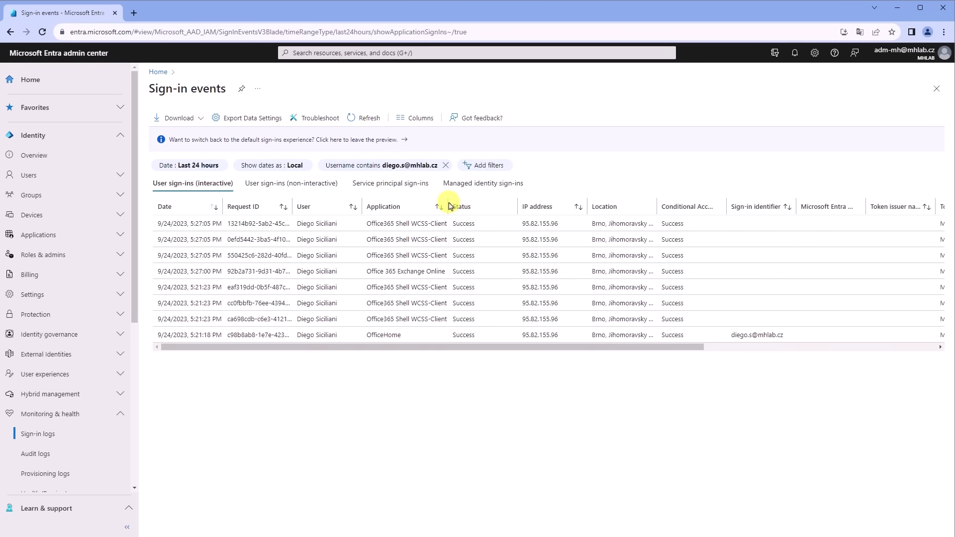
pyautogui.click(366, 271)
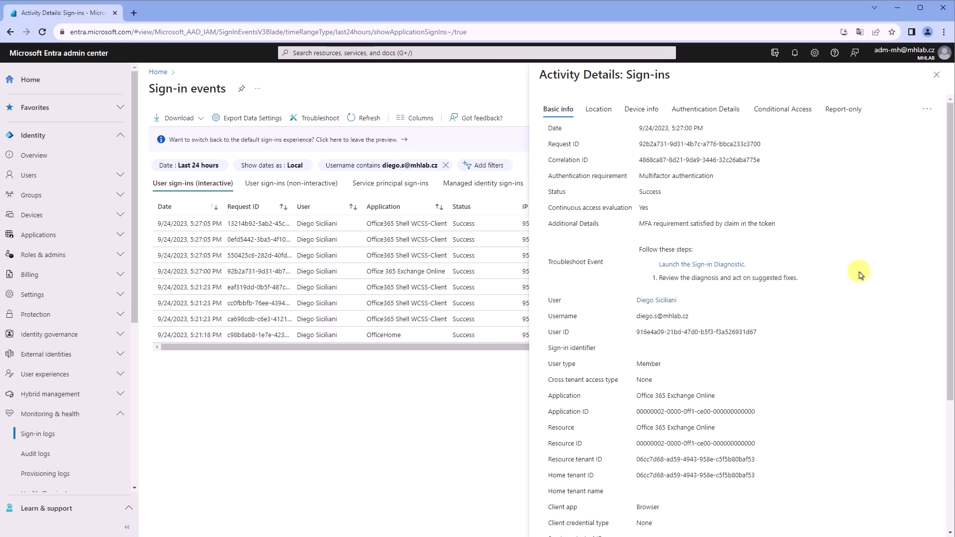
pyautogui.scroll(-4, 860, 274)
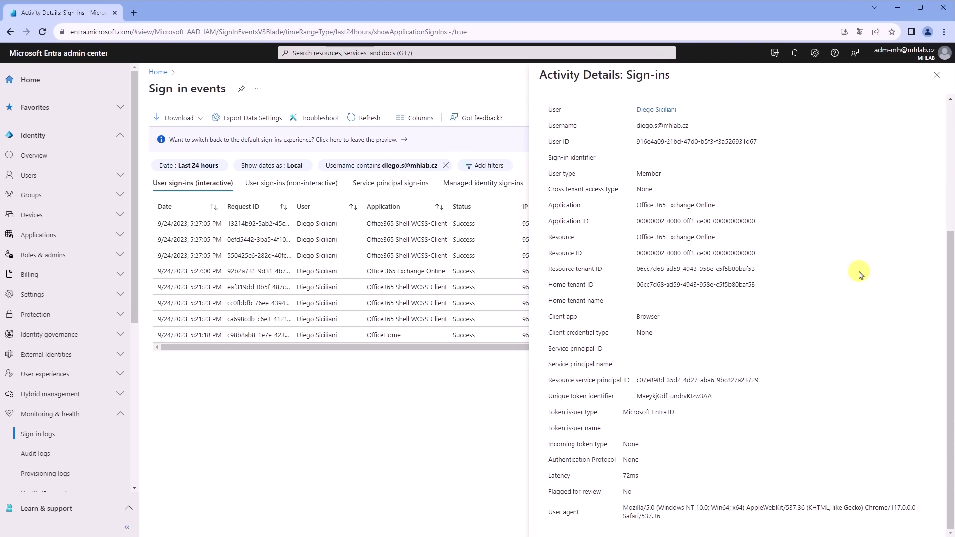
pyautogui.scroll(4, 861, 275)
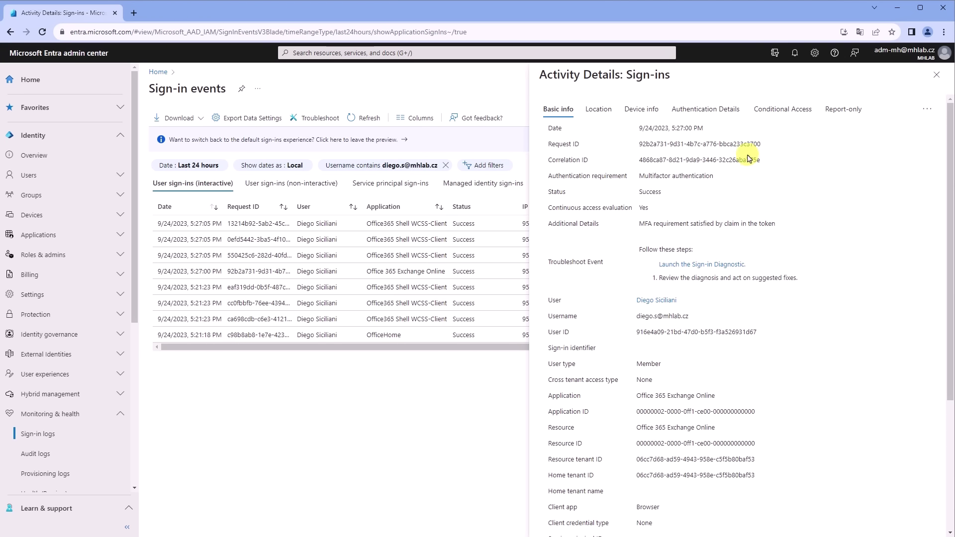
pyautogui.click(709, 118)
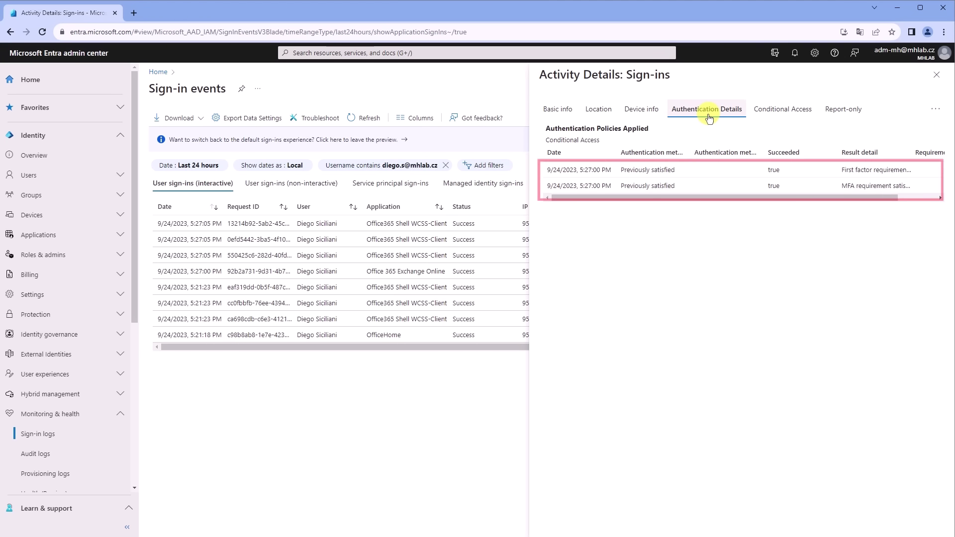
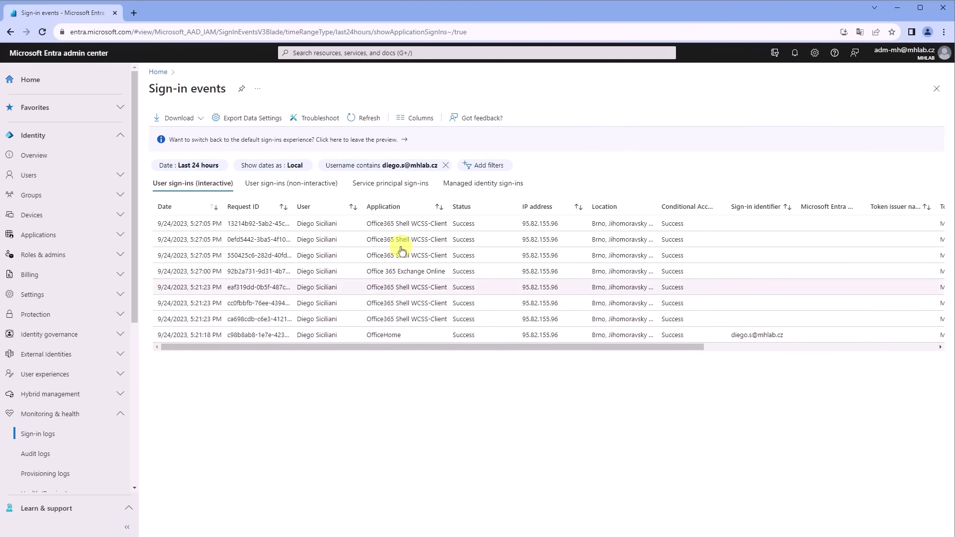
# - Remove the Username contains filter and refresh to list every user's interactive sign-ins
pyautogui.click(445, 169)
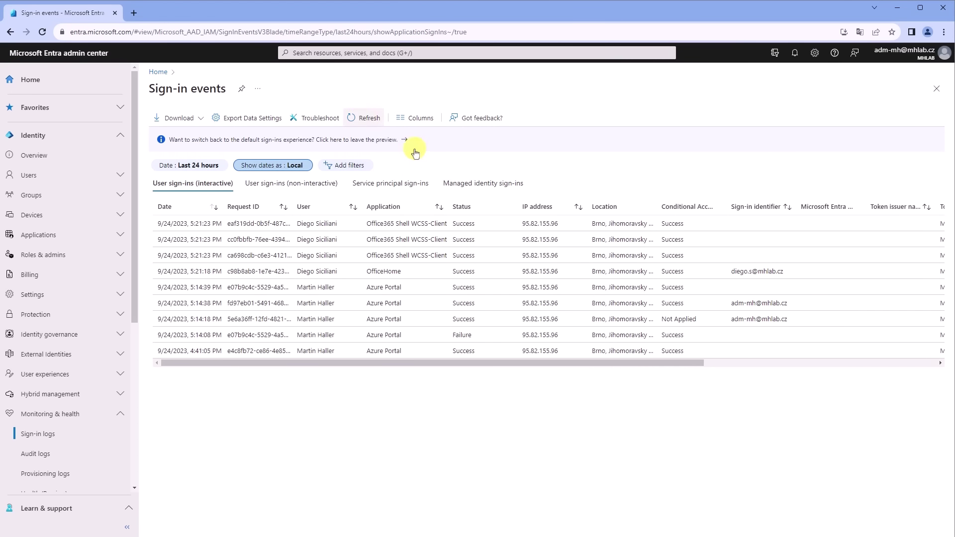
pyautogui.click(361, 117)
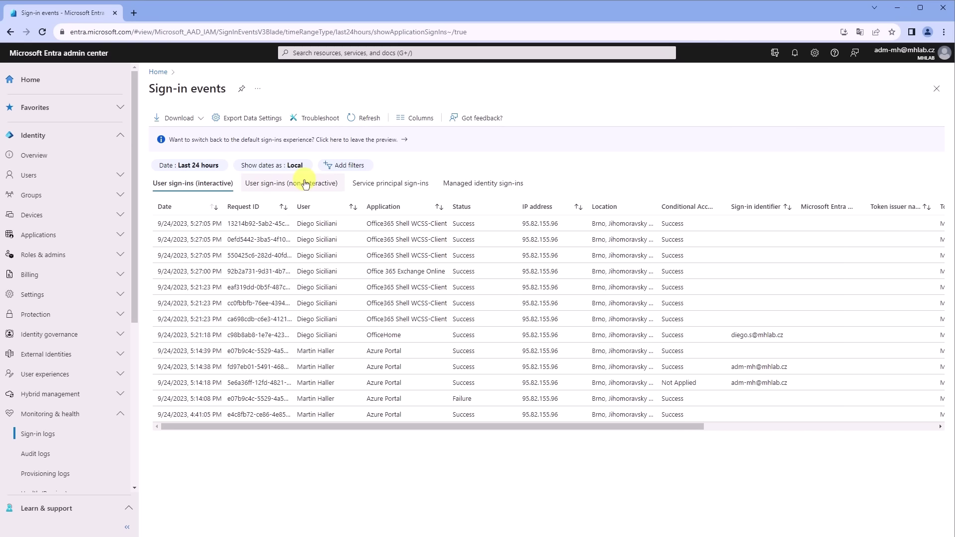
# - Filter sign-ins by the user's UPN as Username, refresh, and show non-interactive user sign-ins
pyautogui.click(329, 167)
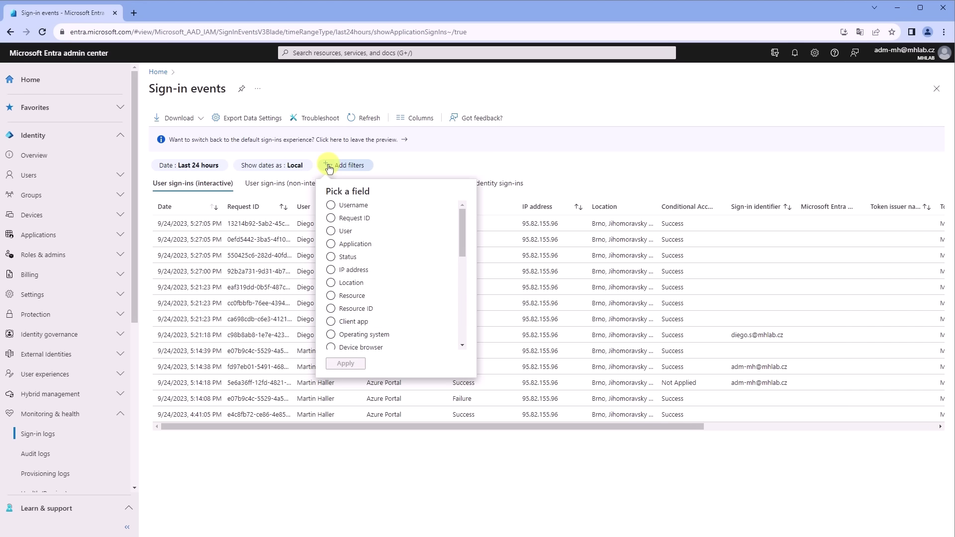
pyautogui.click(331, 205)
pyautogui.click(338, 363)
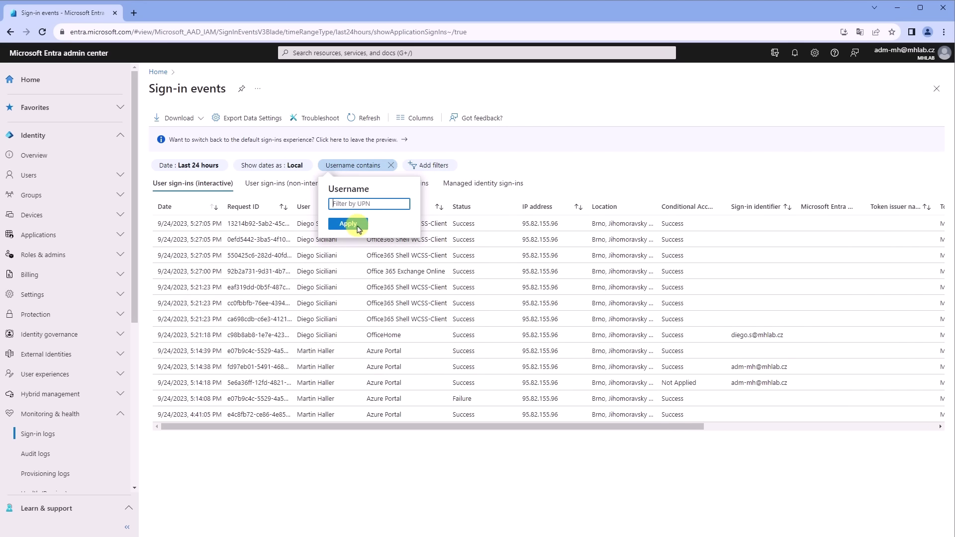
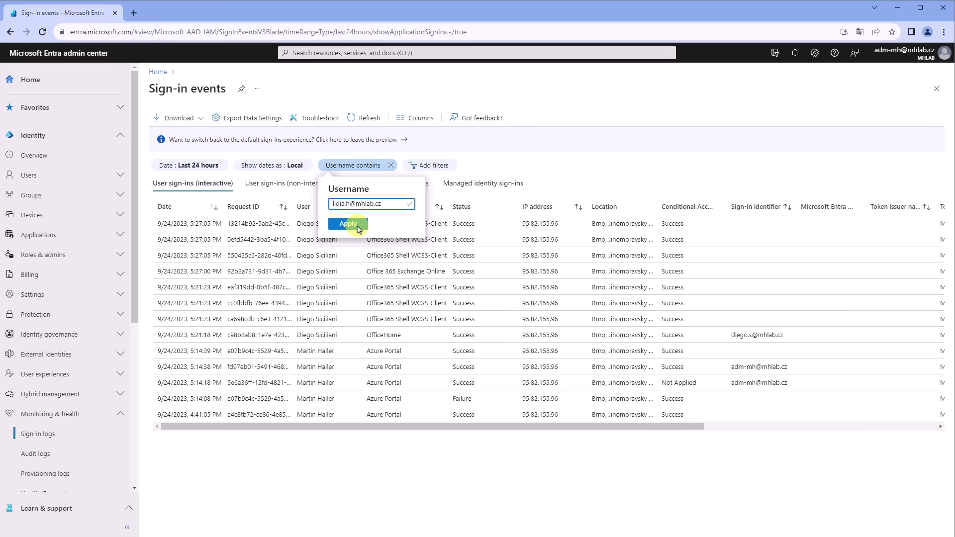
pyautogui.click(357, 225)
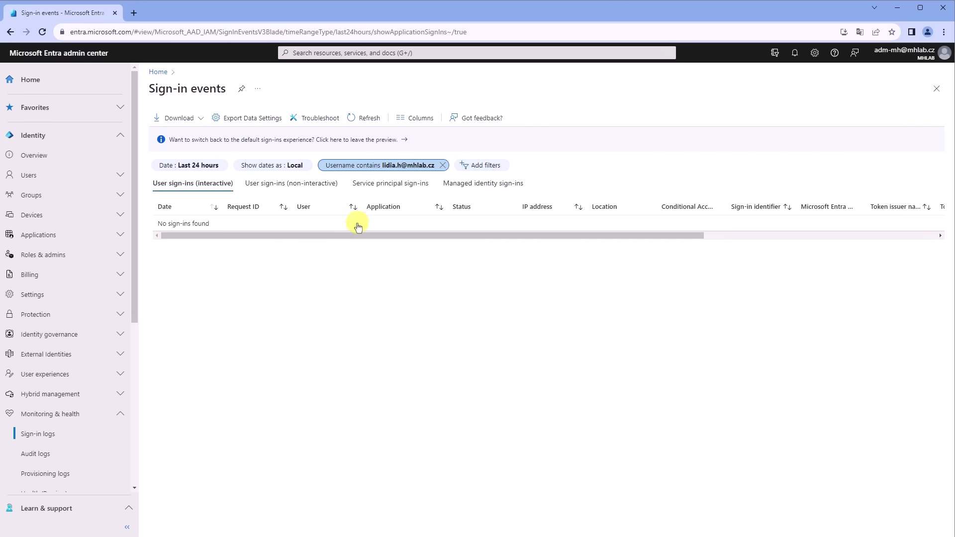
pyautogui.click(364, 120)
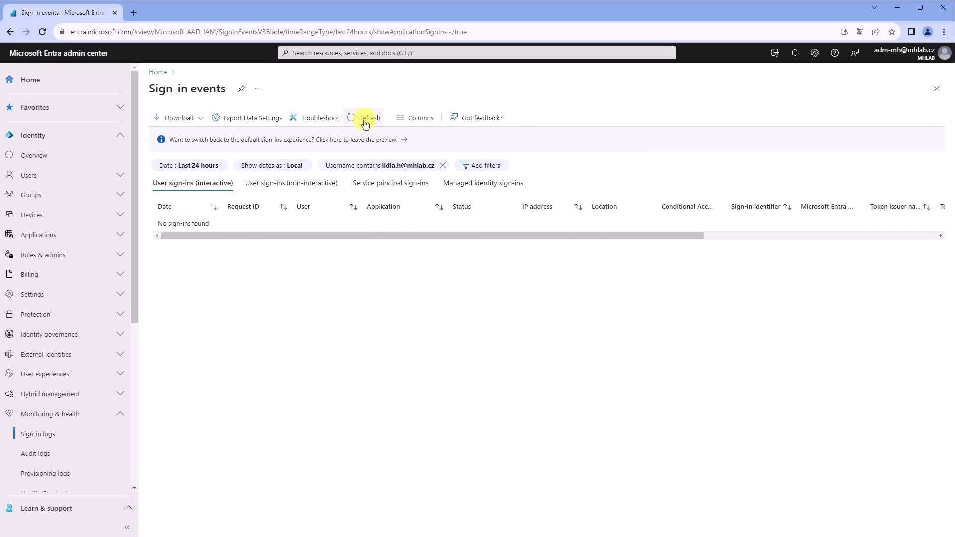
pyautogui.click(303, 185)
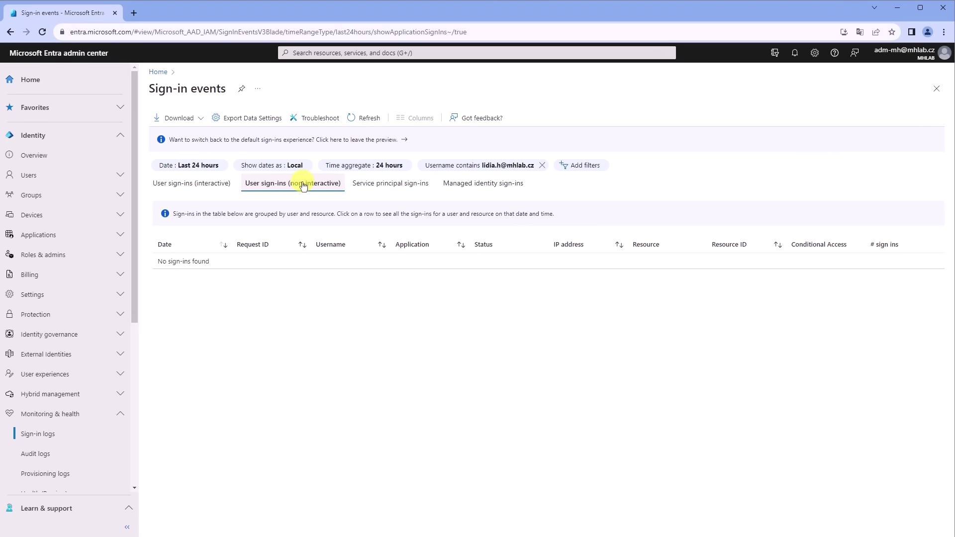
# - Refresh the non-interactive results and expand the M365 Security Analyzer sign-in row
pyautogui.click(364, 121)
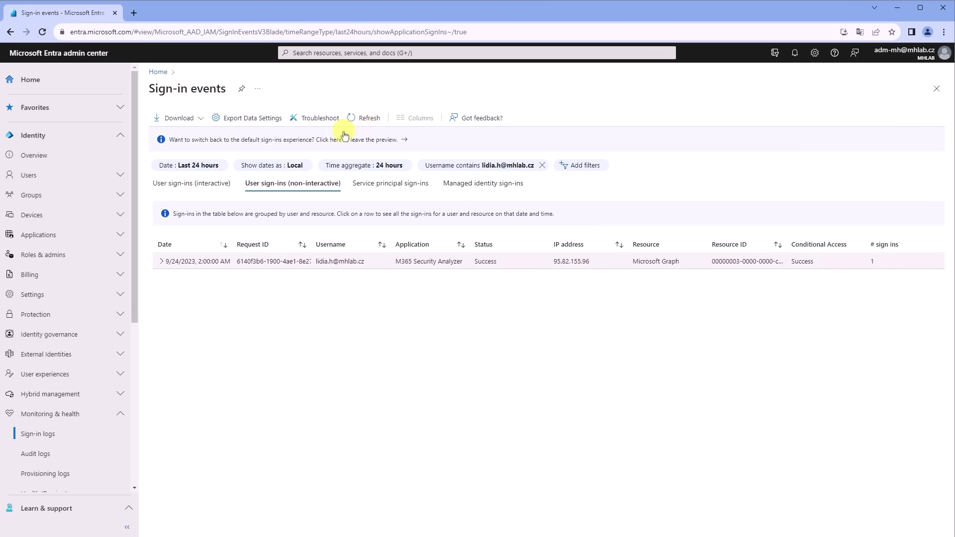
pyautogui.click(161, 261)
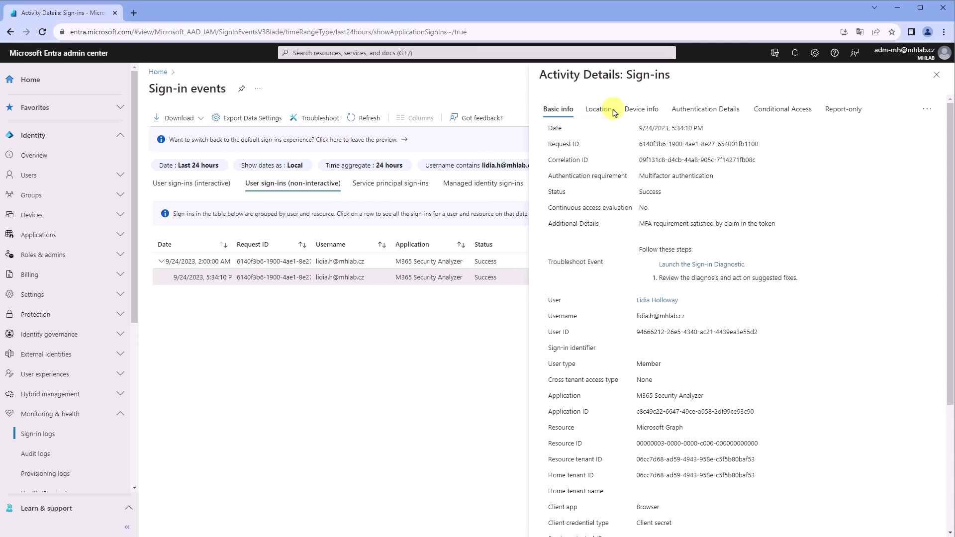
# - Show the sign-in's Conditional Access results: two BASE policies succeeded, four not applied
pyautogui.moveTo(950, 216)
pyautogui.mouseDown()
pyautogui.moveTo(950, 367)
pyautogui.moveTo(944, 207)
pyautogui.mouseUp()
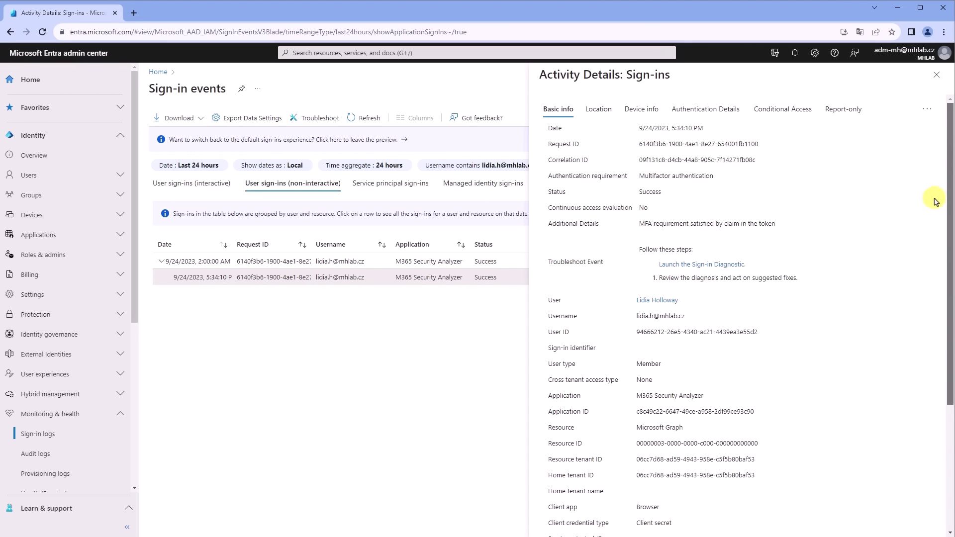
pyautogui.click(691, 110)
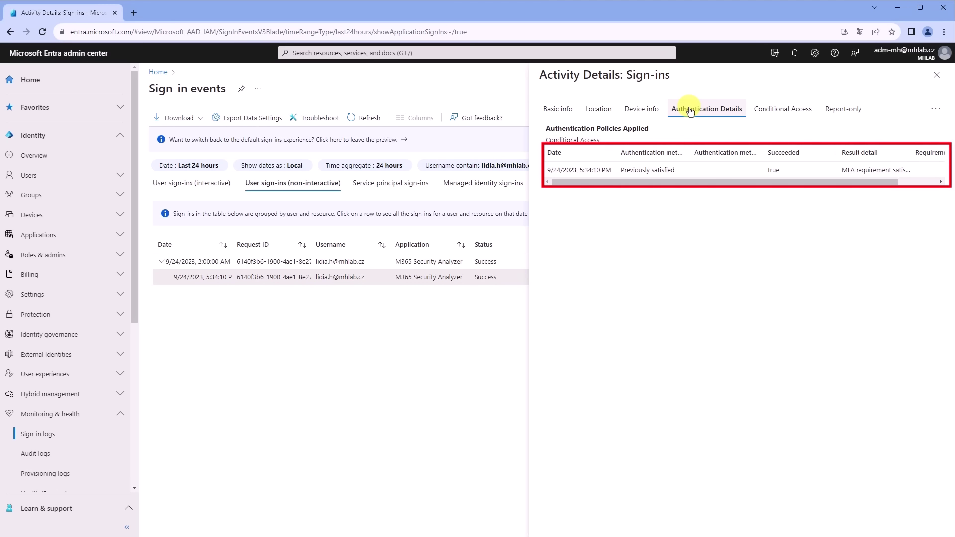
pyautogui.click(769, 109)
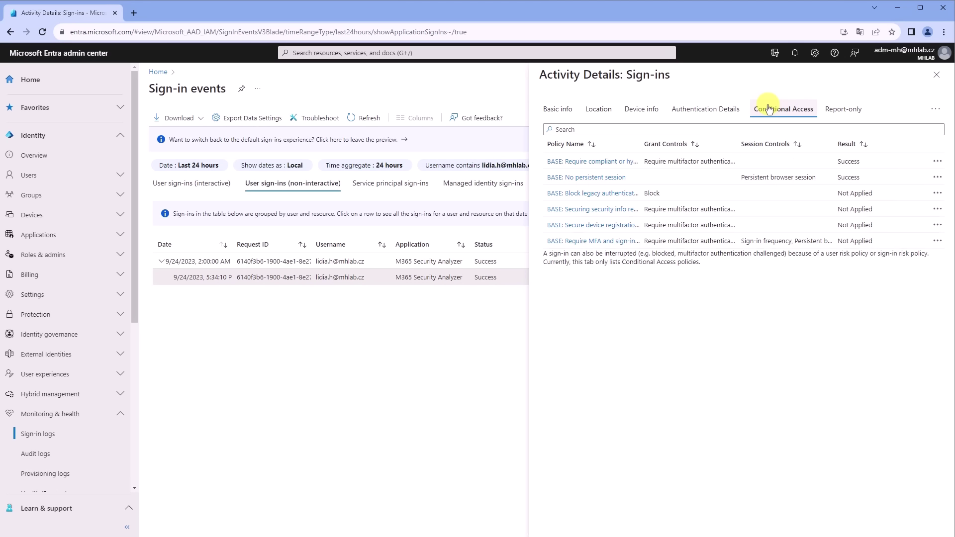
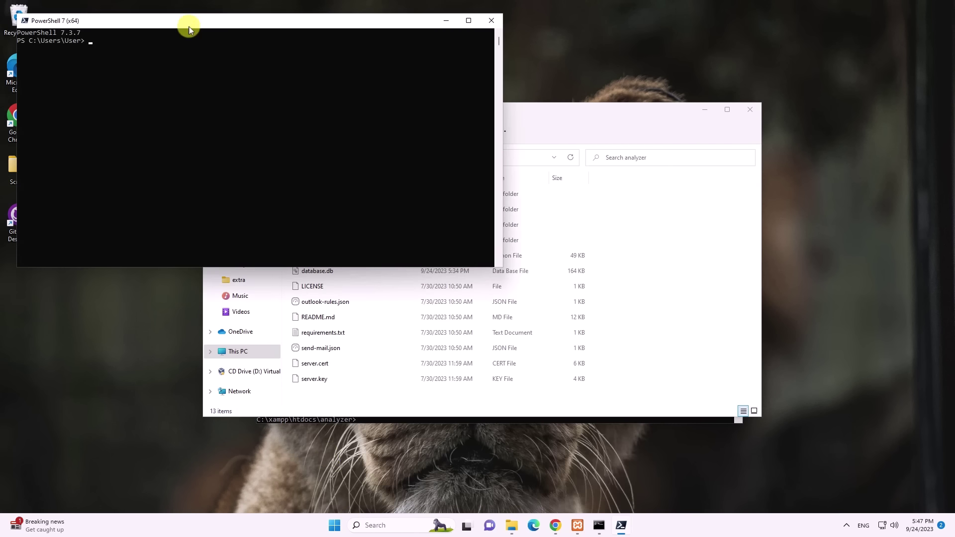
# - Maximize PowerShell 7 and run the pasted script to connect to Microsoft Graph as the analyzer app
pyautogui.doubleClick(188, 23)
pyautogui.scroll(5, 506, 160)
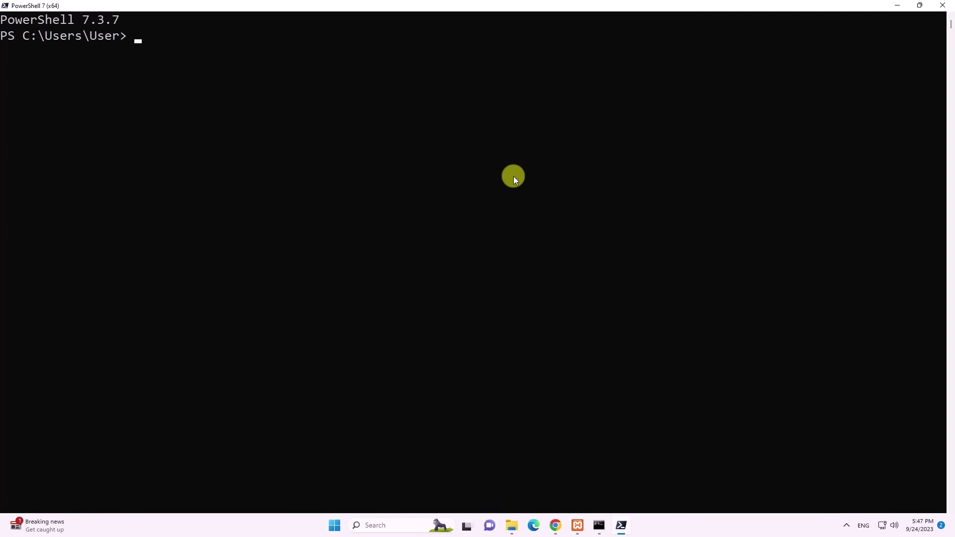
pyautogui.rightClick(514, 176)
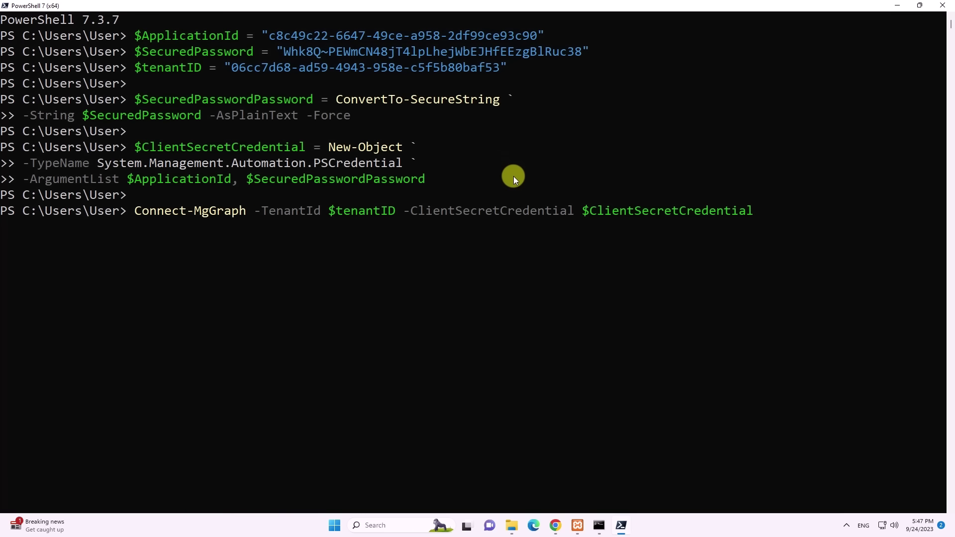
pyautogui.press('Return')
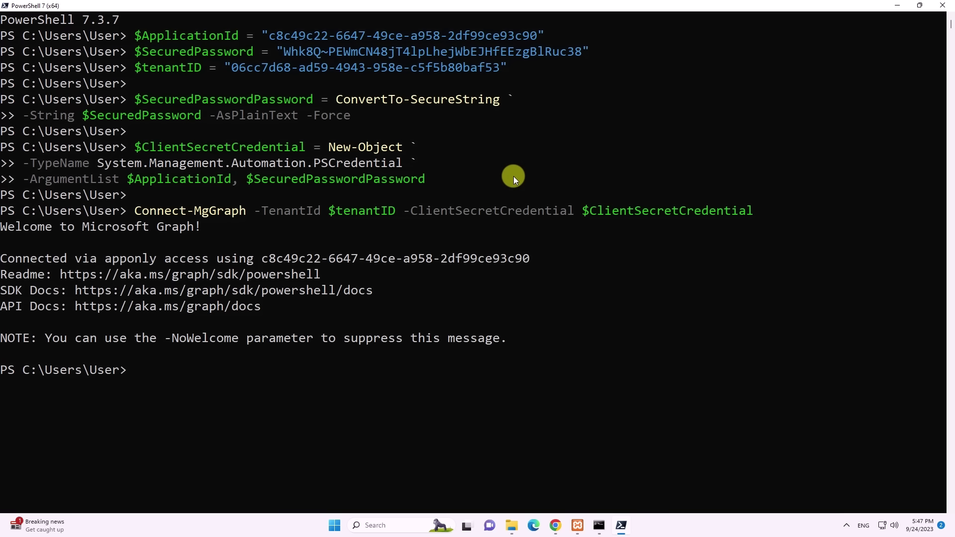
# - Run Get-MgUser -all to list every user in the tenant
pyautogui.write('get-mgus')
pyautogui.press('Tab')
pyautogui.write('-all')
pyautogui.press('Return')
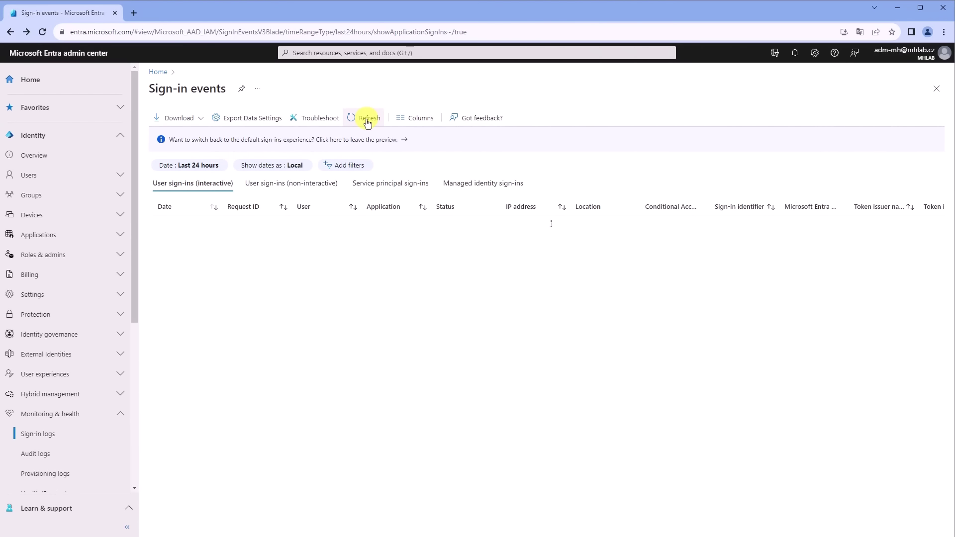
# - Refresh the service principal sign-ins and open the M365 Security Analyzer's 5:47:09 PM sign-in
pyautogui.click(377, 194)
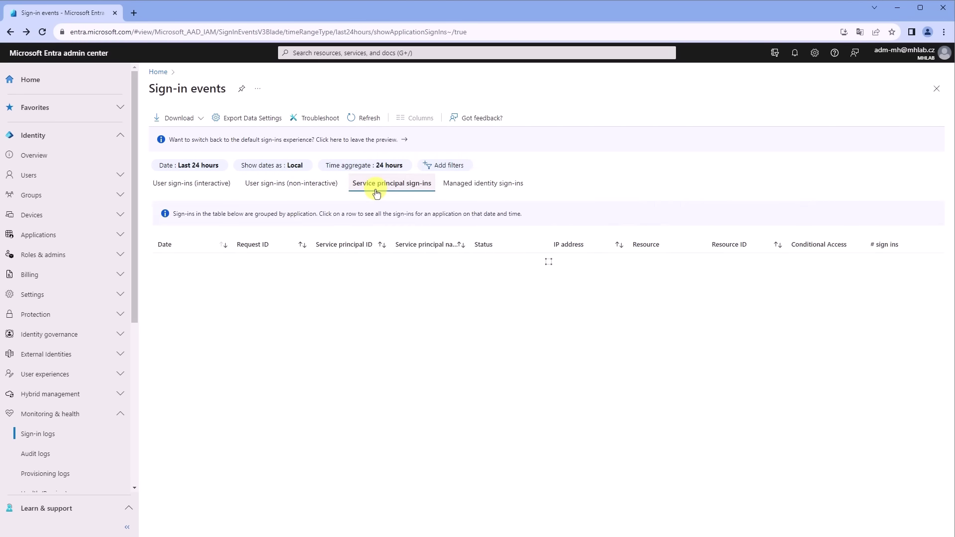
pyautogui.click(367, 119)
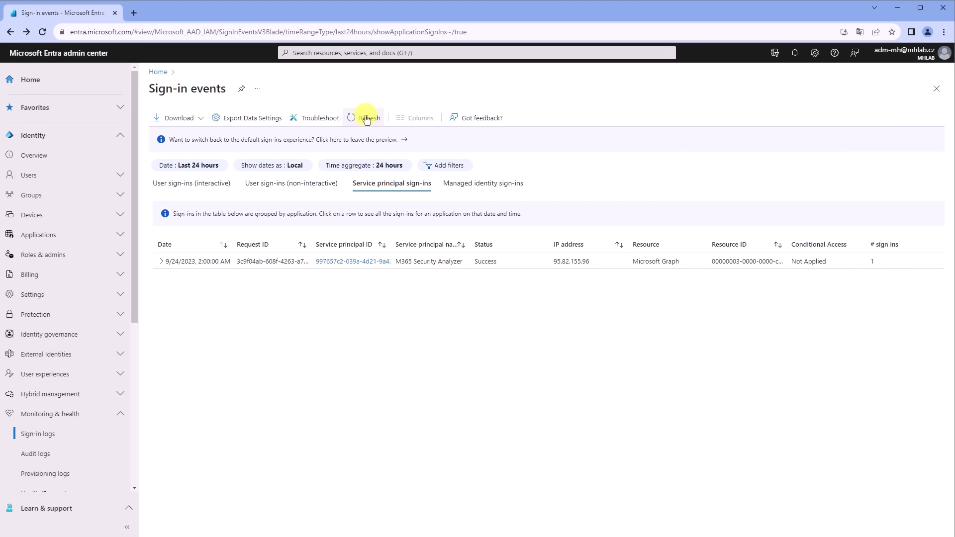
pyautogui.click(161, 263)
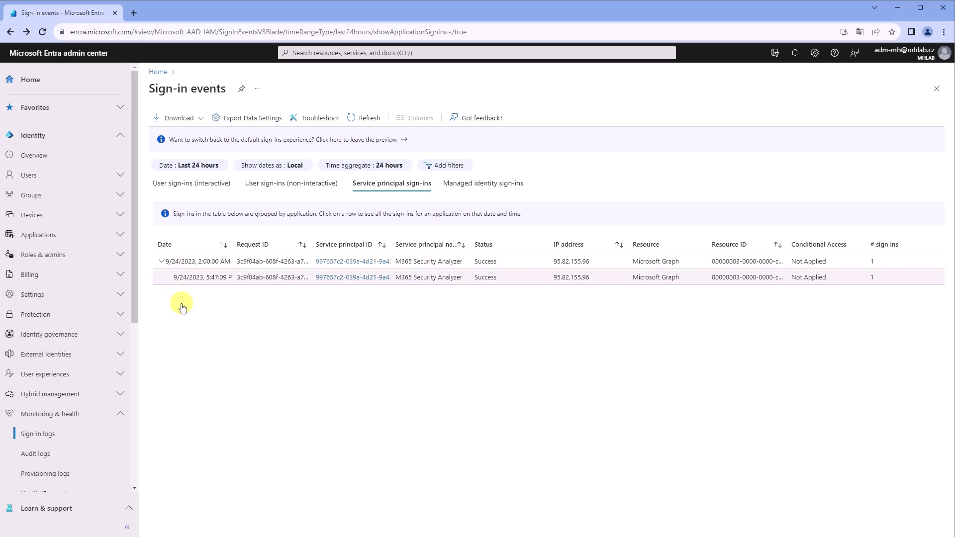
pyautogui.click(197, 279)
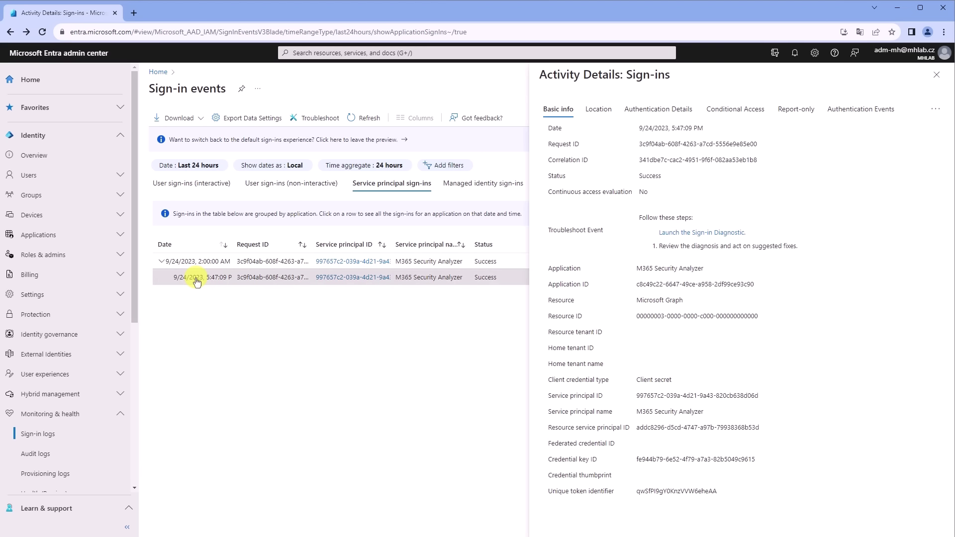
# - Check the analyzer sign-in's Authentication Details and Conditional Access tabs, then close the details panel
pyautogui.click(670, 116)
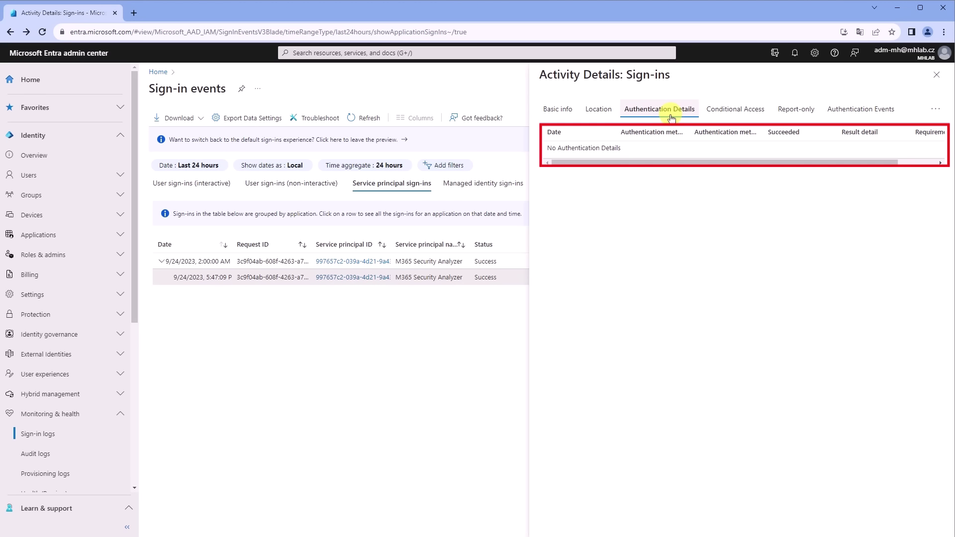
pyautogui.click(721, 112)
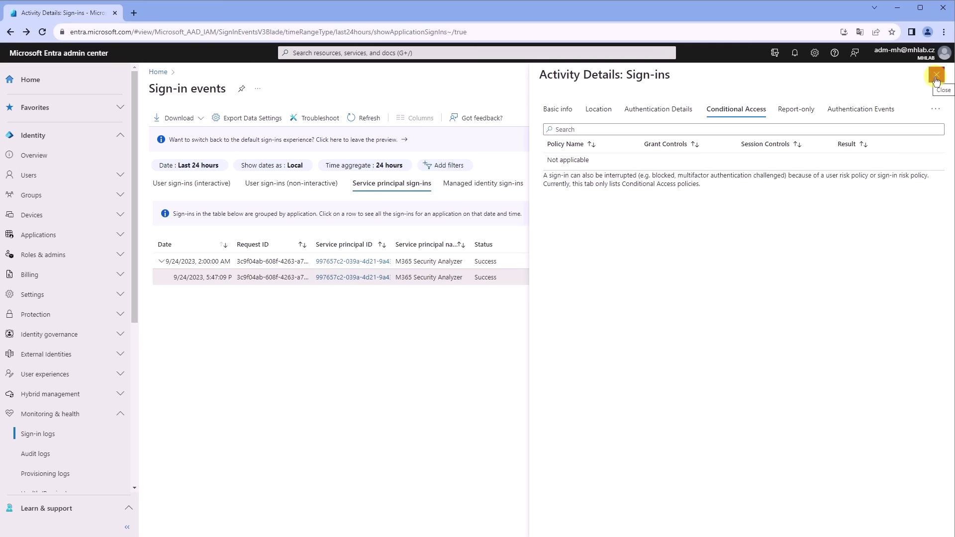
pyautogui.click(936, 75)
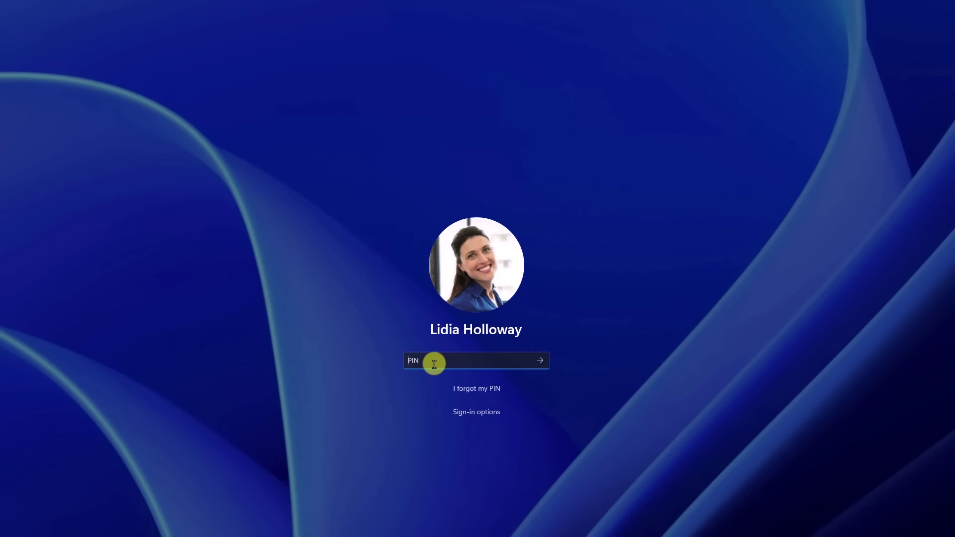
# - Unlock Windows with the test user's PIN, open portal.office.com in Edge, and minimize Teams
pyautogui.write('•••••••••')
pyautogui.press('Return')
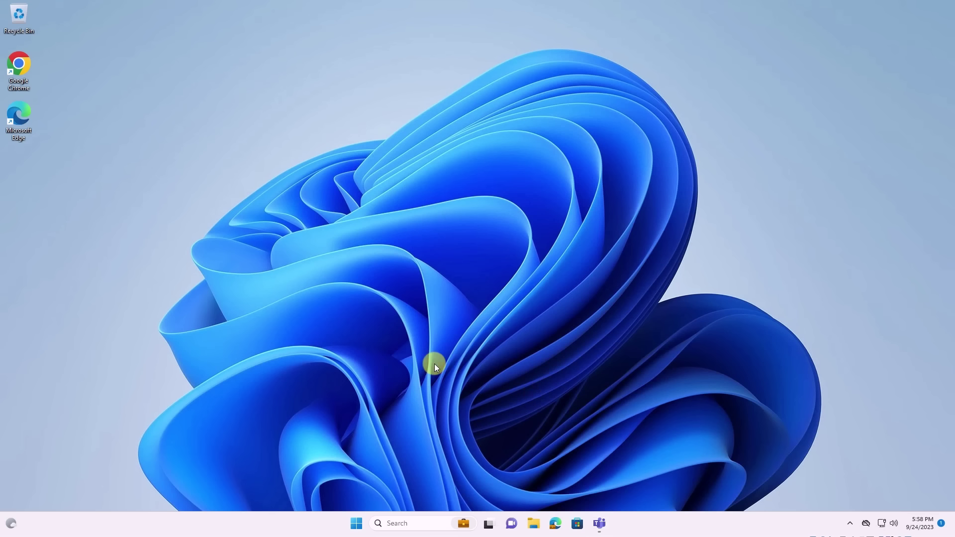
pyautogui.click(554, 526)
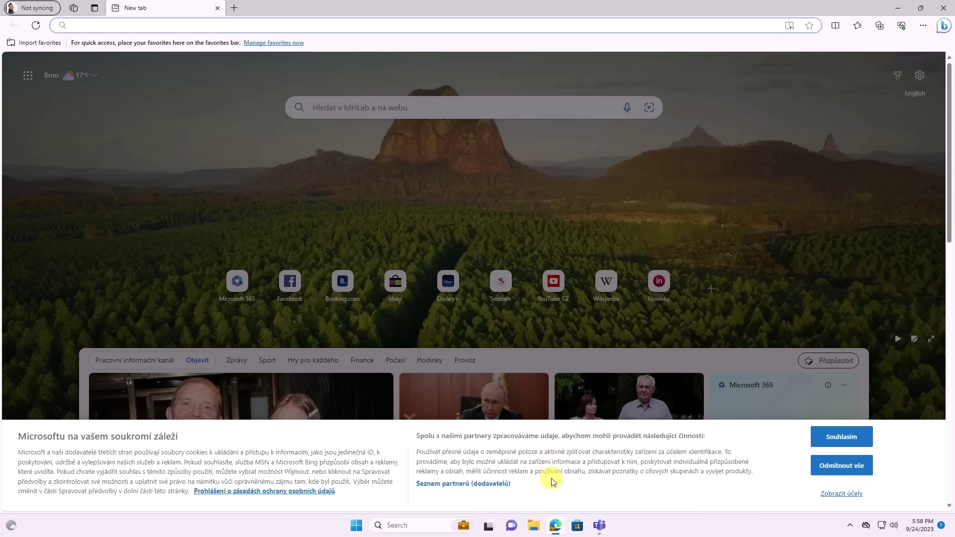
pyautogui.write('portal.of')
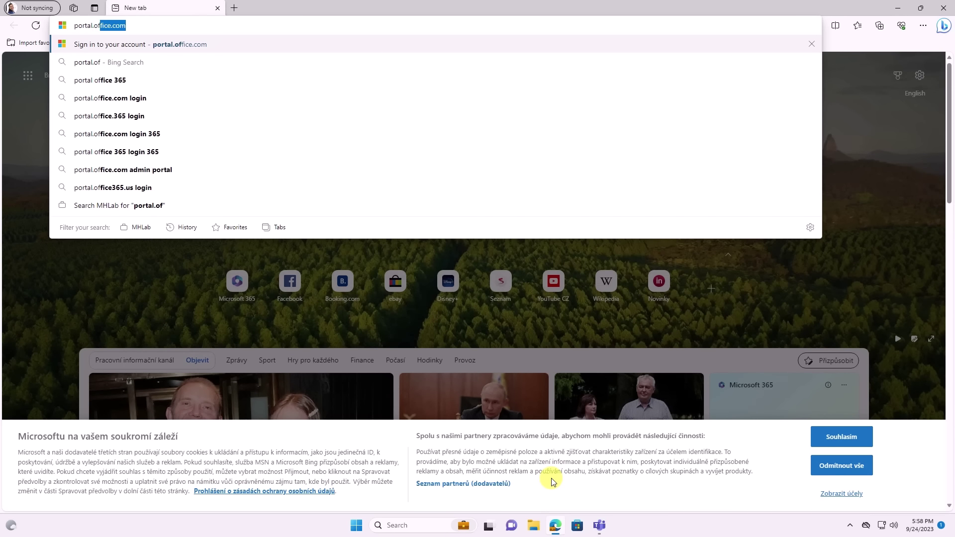
pyautogui.press('Return')
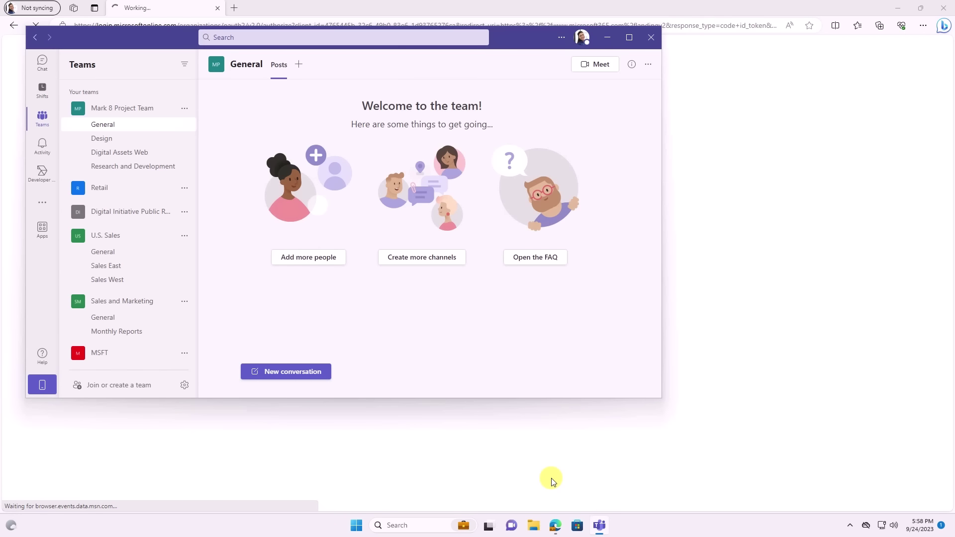
pyautogui.click(606, 38)
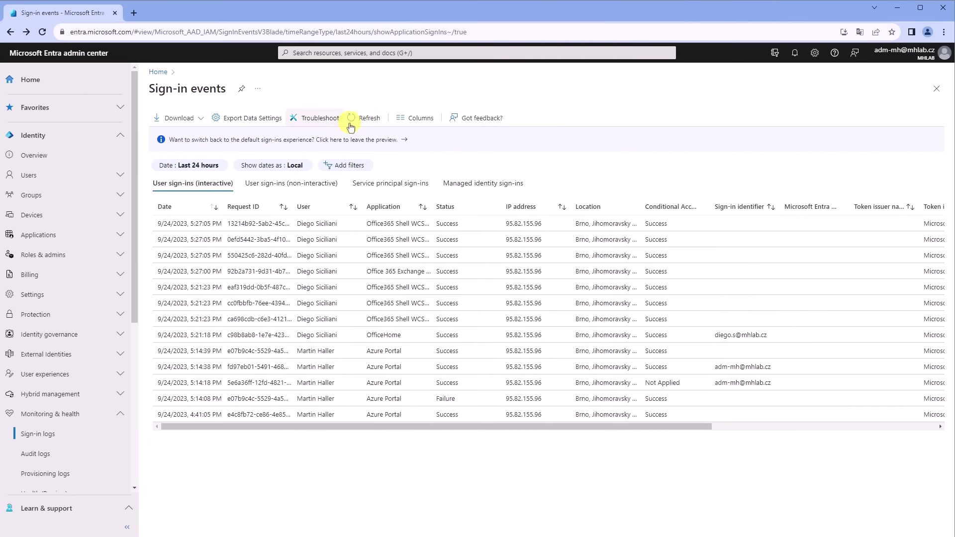
# - Refresh the Sign-in events list and open the test user's 5:57:30 PM Windows Sign In
pyautogui.click(354, 123)
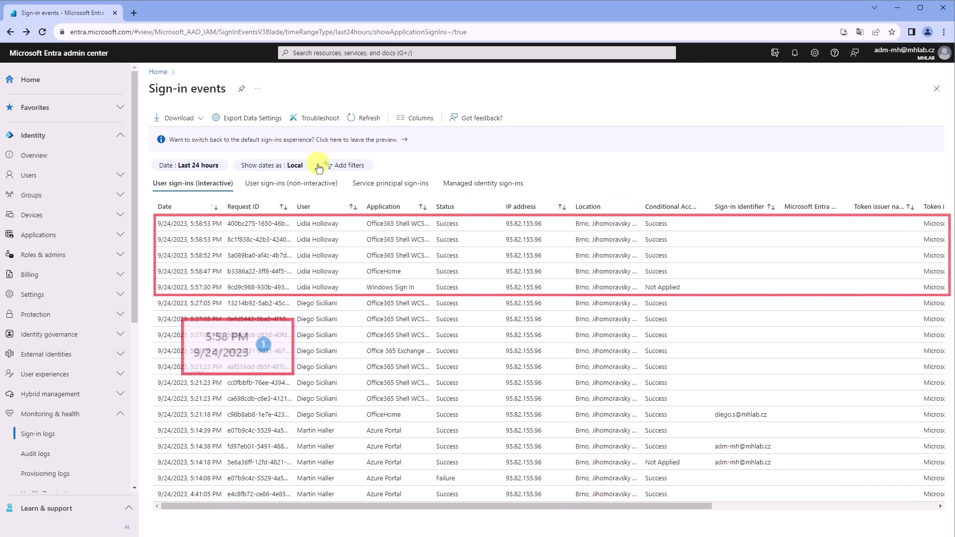
pyautogui.click(335, 293)
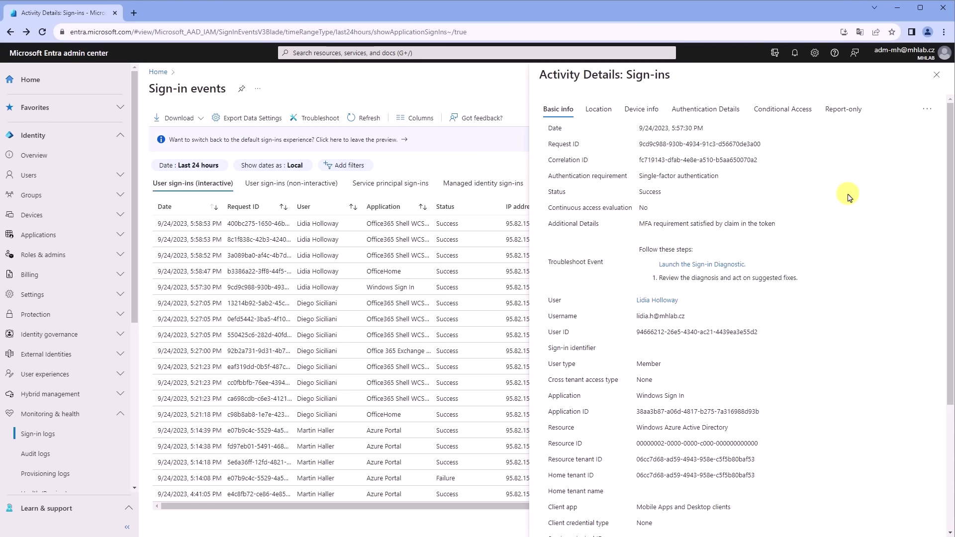
# - Review the Windows Sign In's Location, Device info, Authentication Details and Conditional Access, then close it
pyautogui.moveTo(944, 222); pyautogui.dragTo(935, 326)
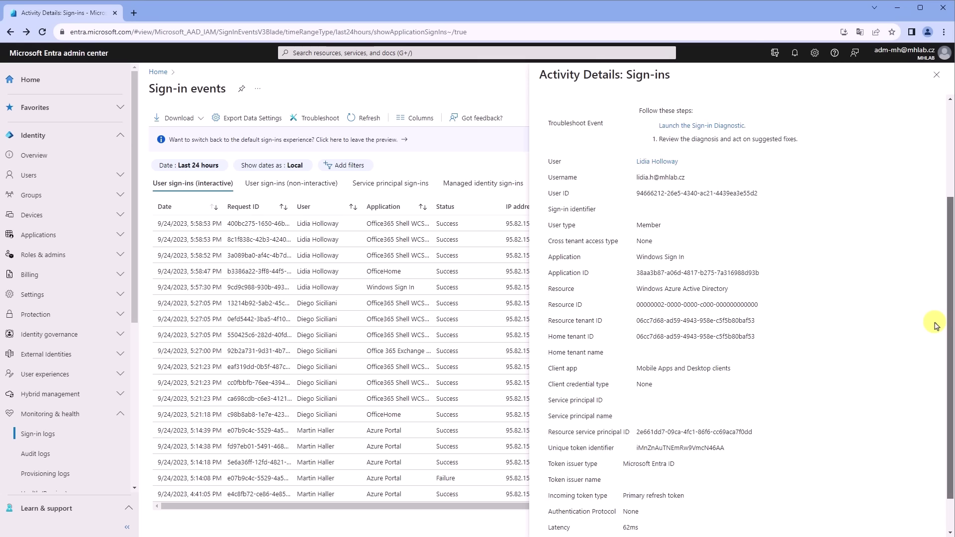
pyautogui.scroll(-2, 934, 326)
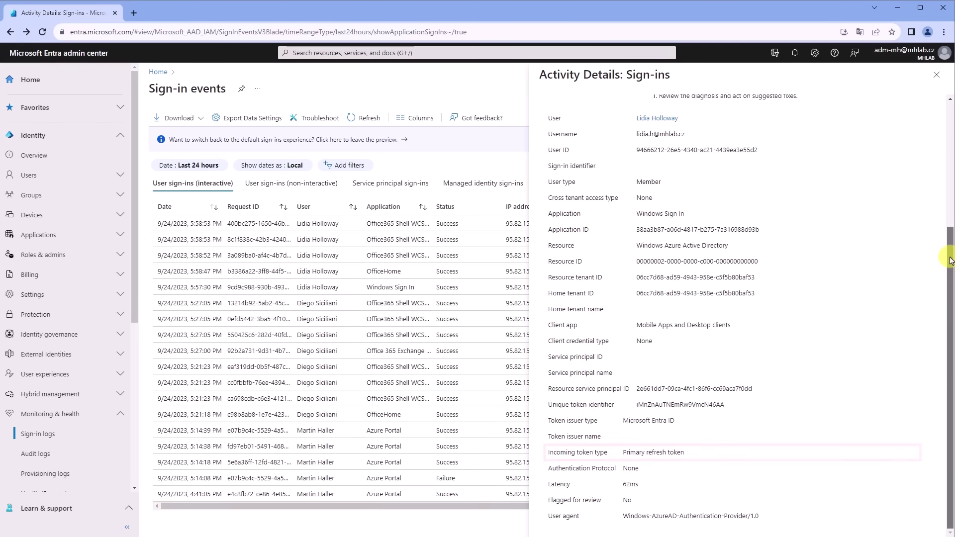
pyautogui.moveTo(947, 253); pyautogui.dragTo(931, 112)
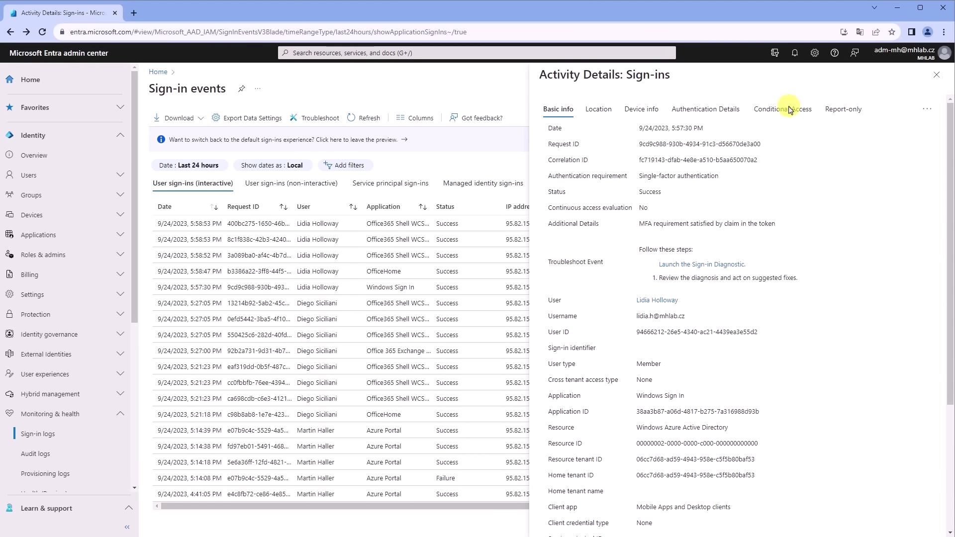
pyautogui.click(611, 113)
pyautogui.click(641, 111)
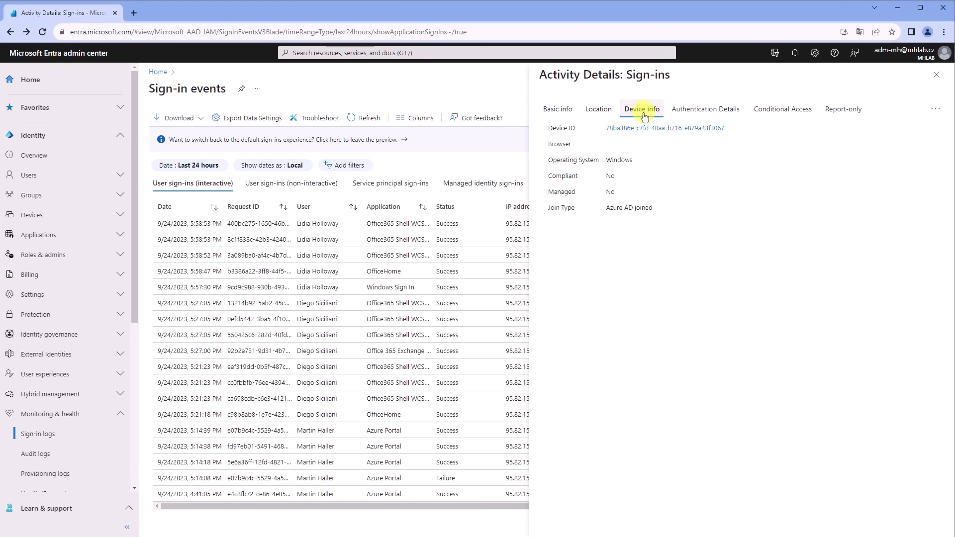
pyautogui.click(703, 113)
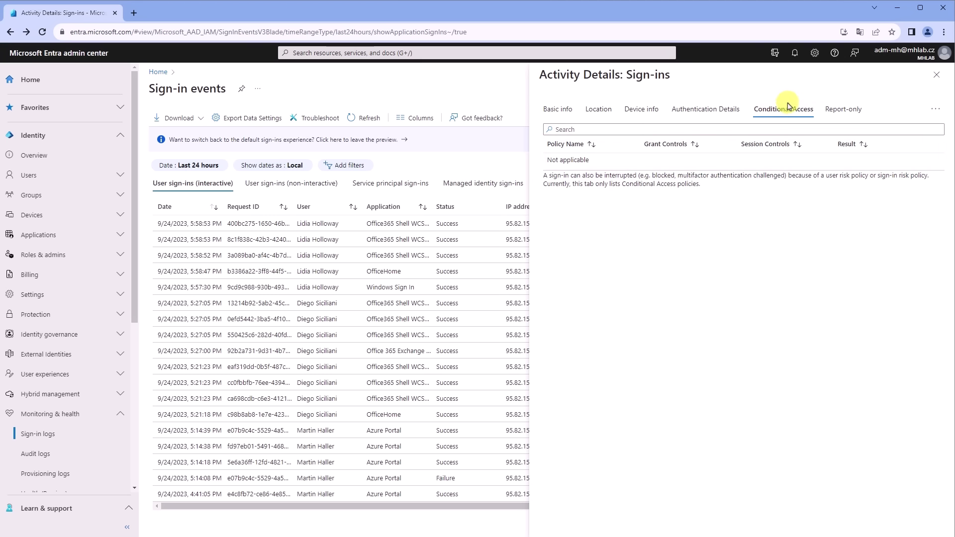
pyautogui.click(937, 76)
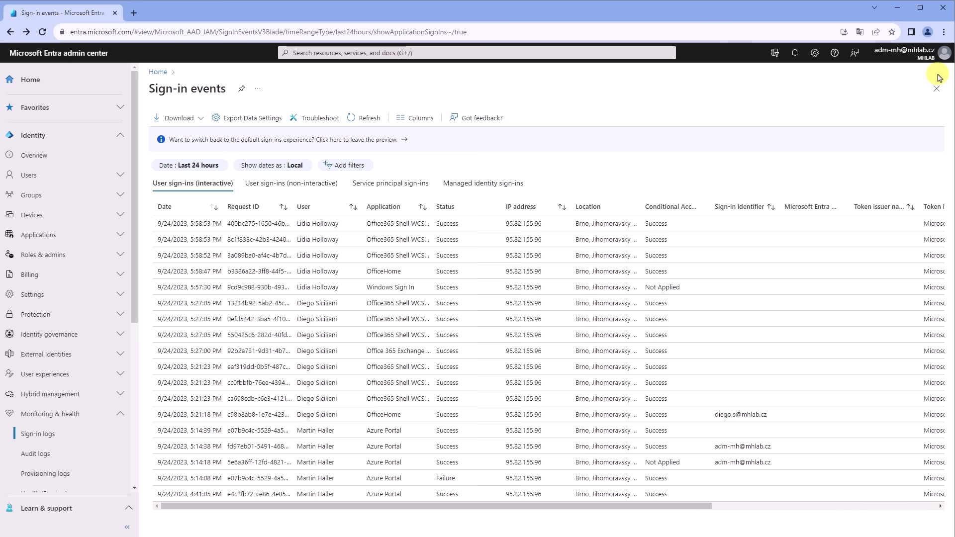
pyautogui.click(443, 278)
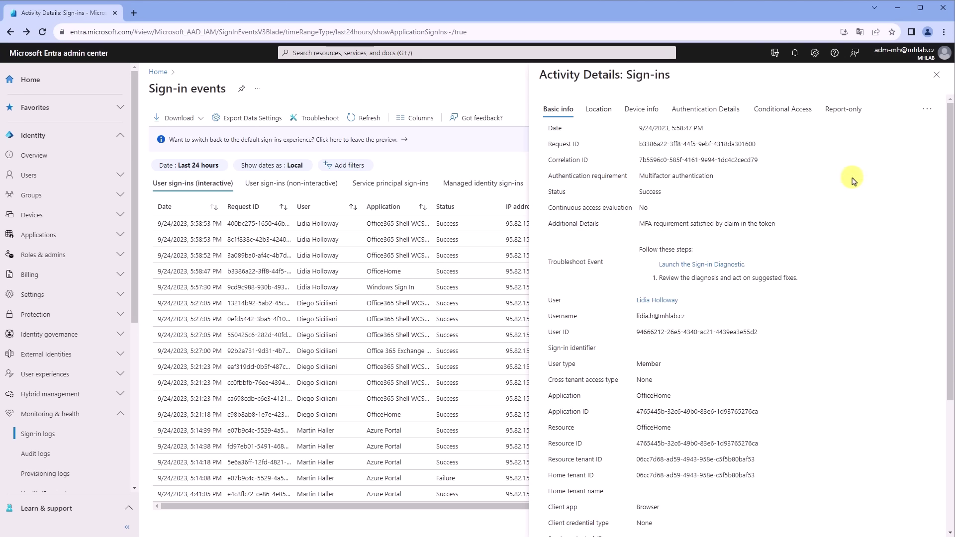
pyautogui.moveTo(945, 166); pyautogui.dragTo(929, 143)
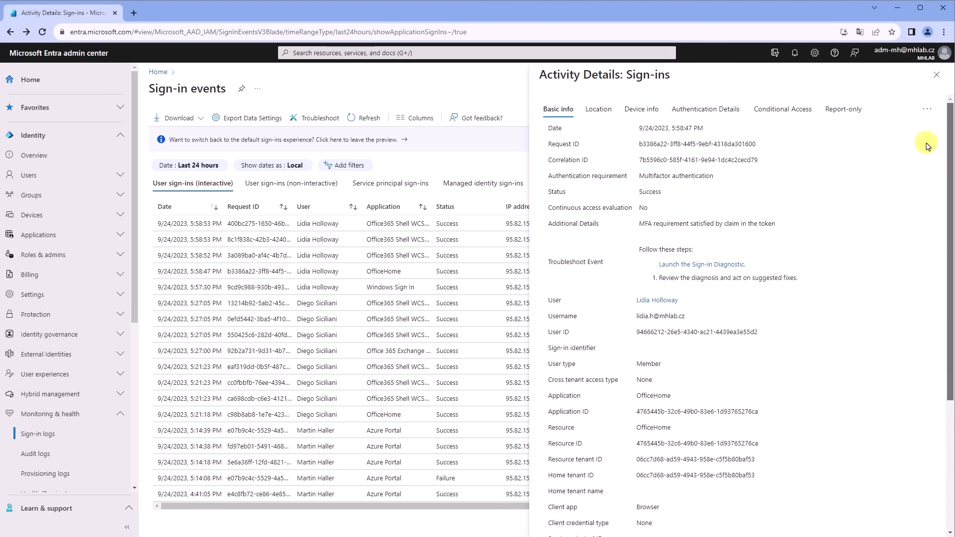
pyautogui.click(679, 110)
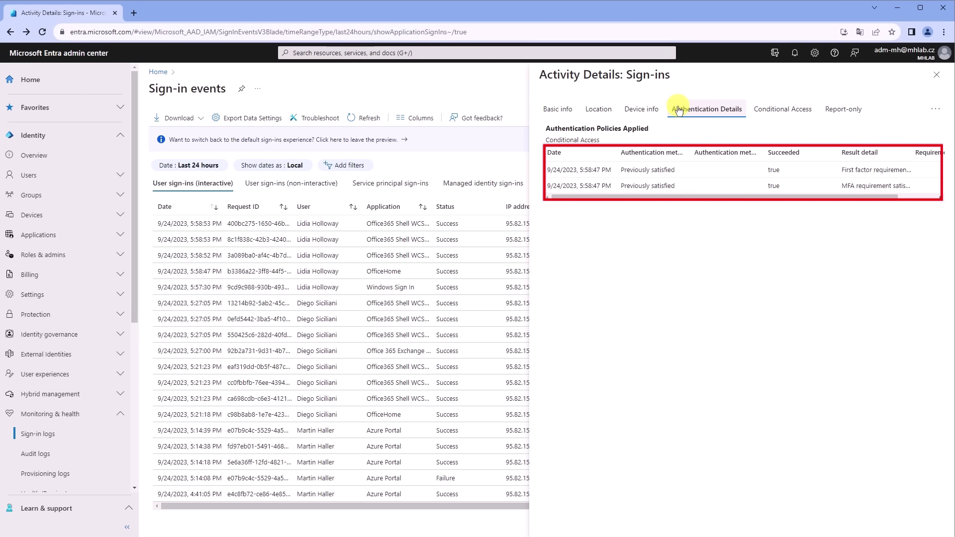
pyautogui.click(770, 115)
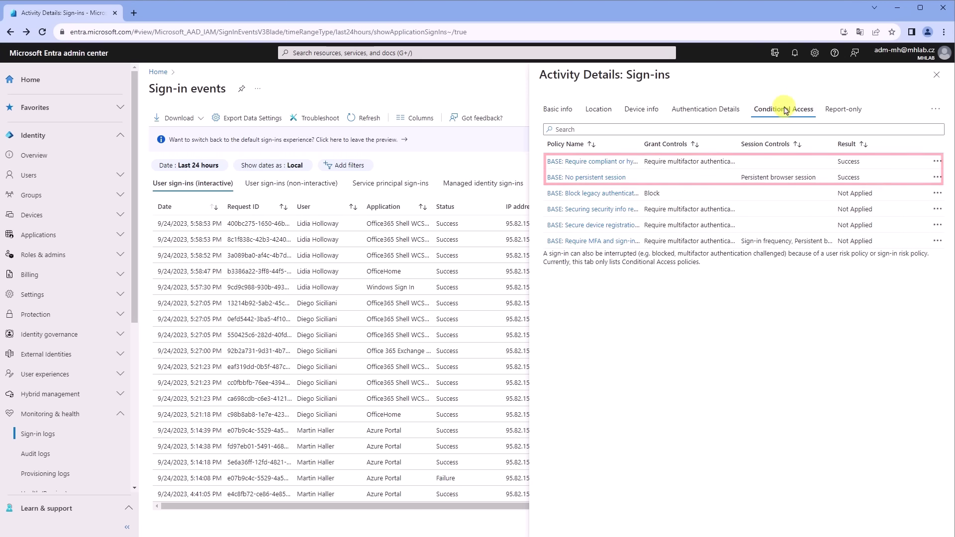
pyautogui.click(936, 75)
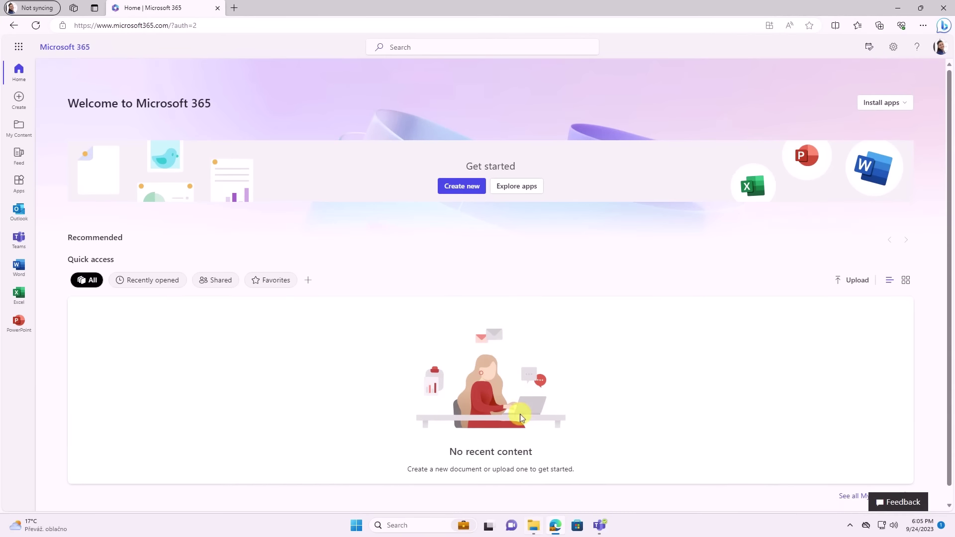
# - Open the \\aad-mhlab-w11c\c$ share in a new File Explorer tab
pyautogui.press('super+e')
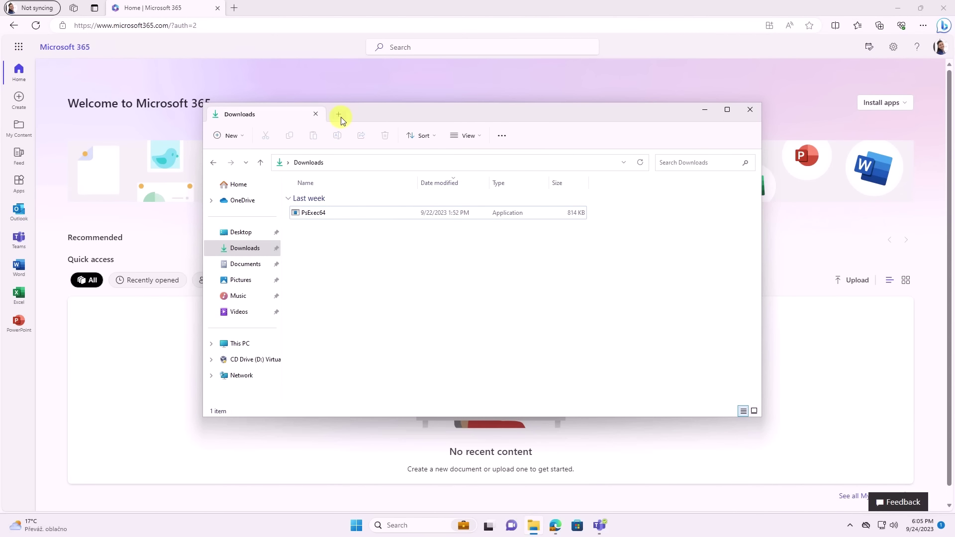
pyautogui.click(340, 116)
pyautogui.click(365, 164)
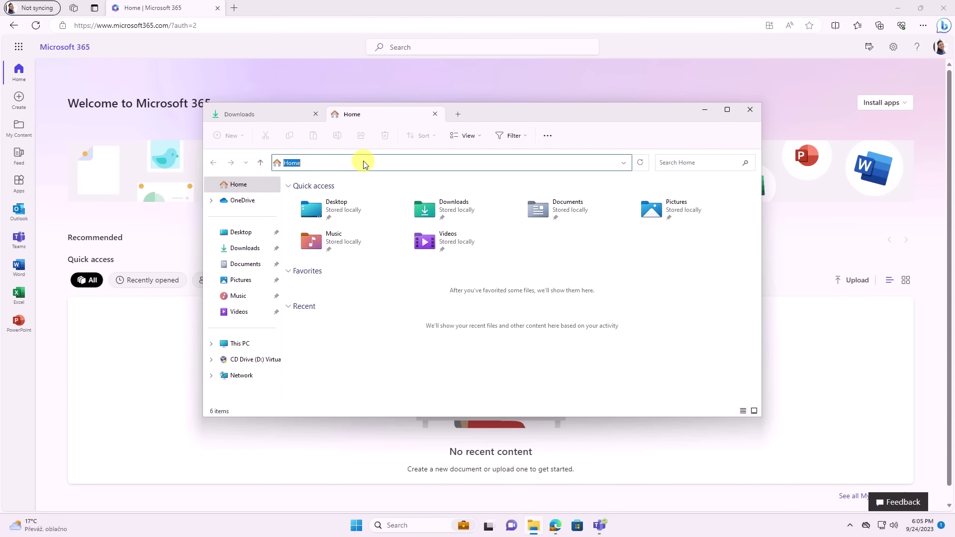
pyautogui.write('\\aad-mhlab-w11c\\c$')
pyautogui.press('Return')
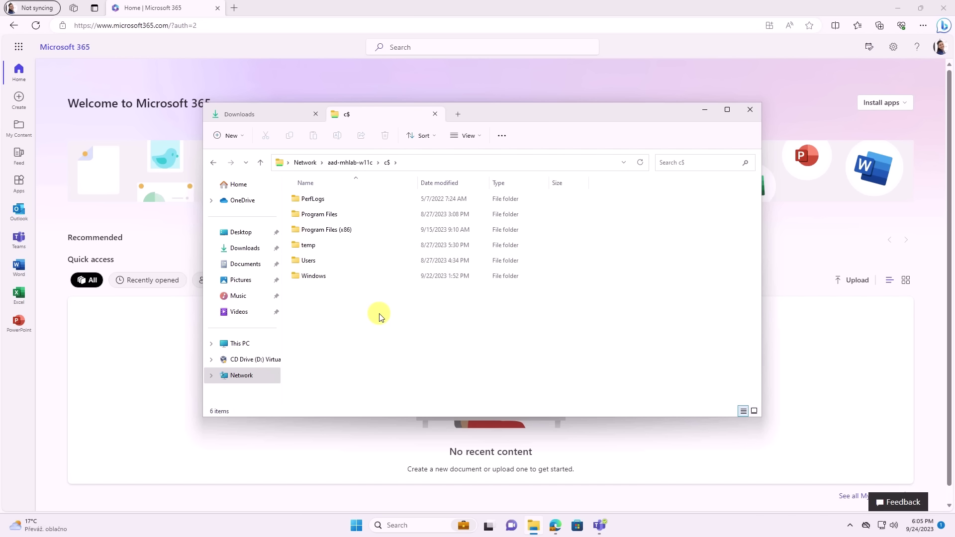
# - Launch Command Prompt from Start search and change into the Downloads folder
pyautogui.click(357, 523)
pyautogui.write('cmd')
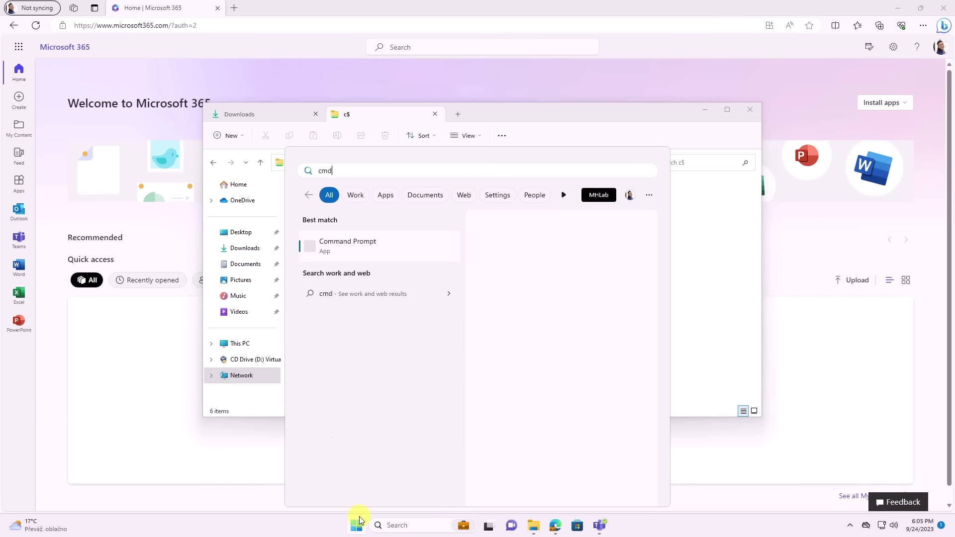
pyautogui.click(342, 253)
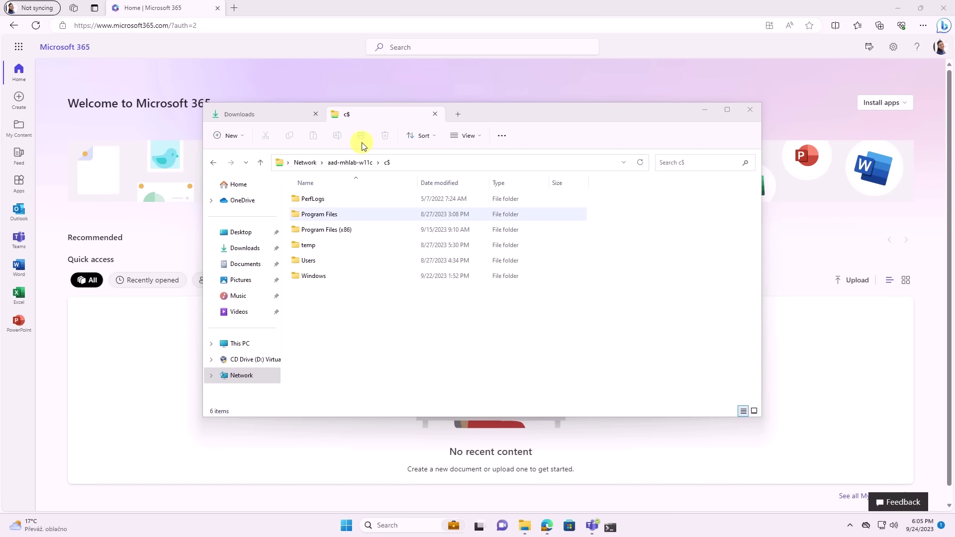
pyautogui.write('cd Downloads')
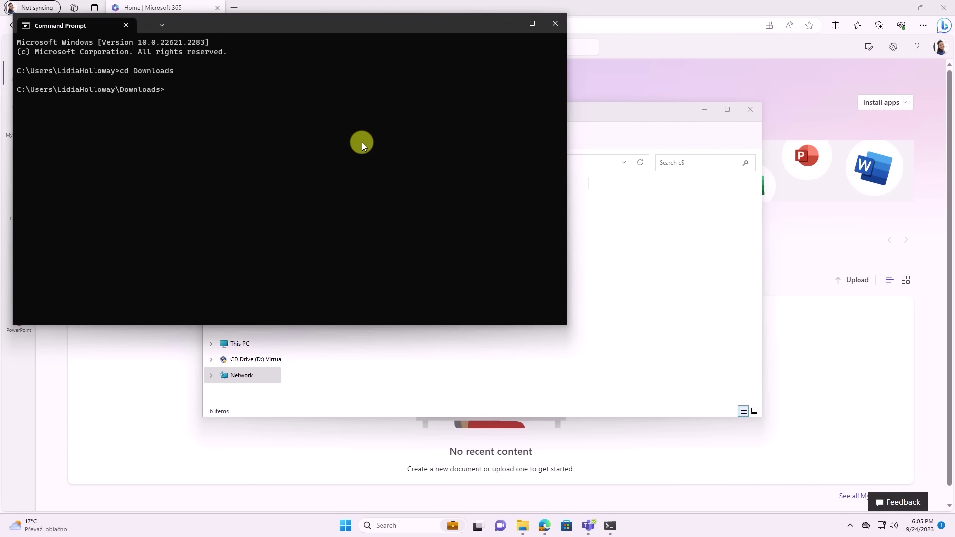
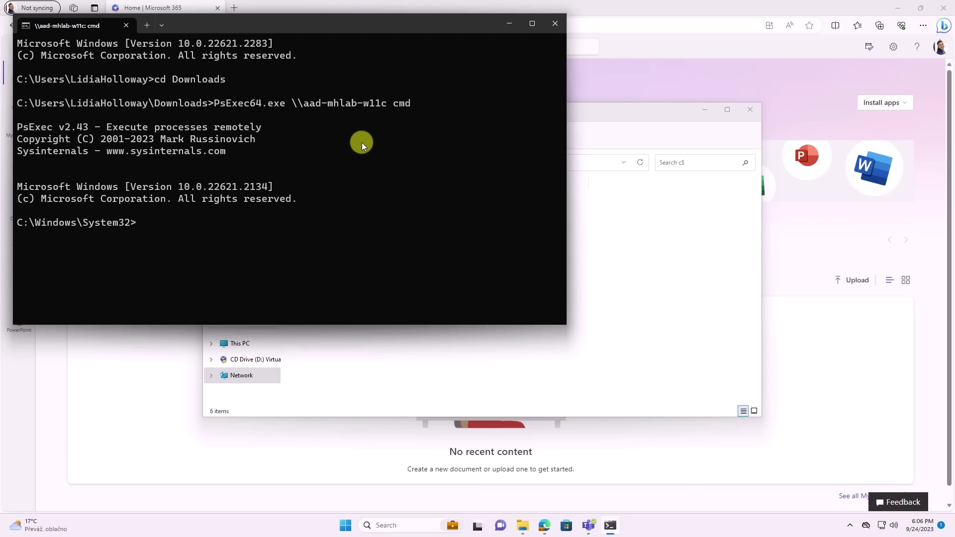
# - Run hostname in the remote PsExec window to confirm it reports AAD-MHLAB-W11C
pyautogui.write('hostname')
pyautogui.press('Return')
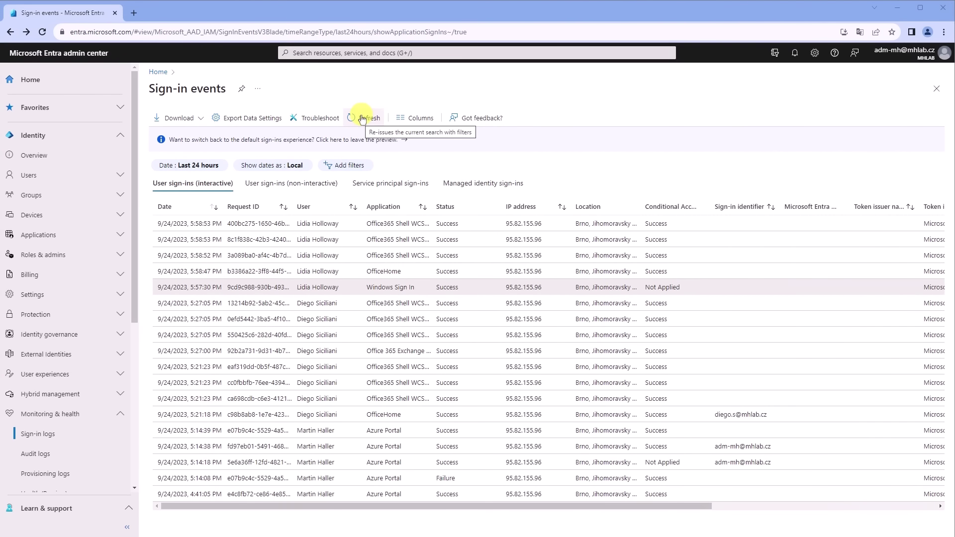
# - Refresh the Entra interactive sign-in events list
pyautogui.click(362, 119)
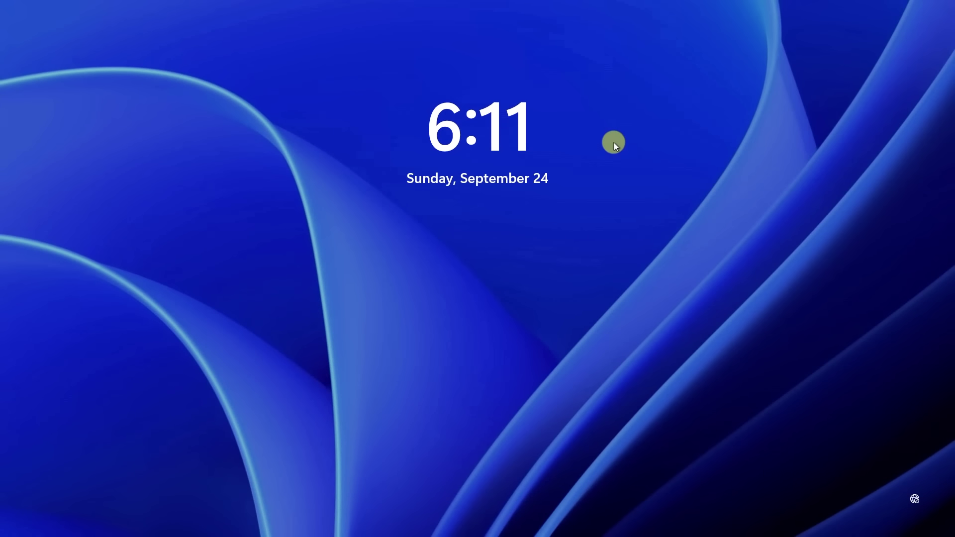
# - Sign back into Windows with the account PIN and refresh the Entra sign-in events list
pyautogui.click(711, 254)
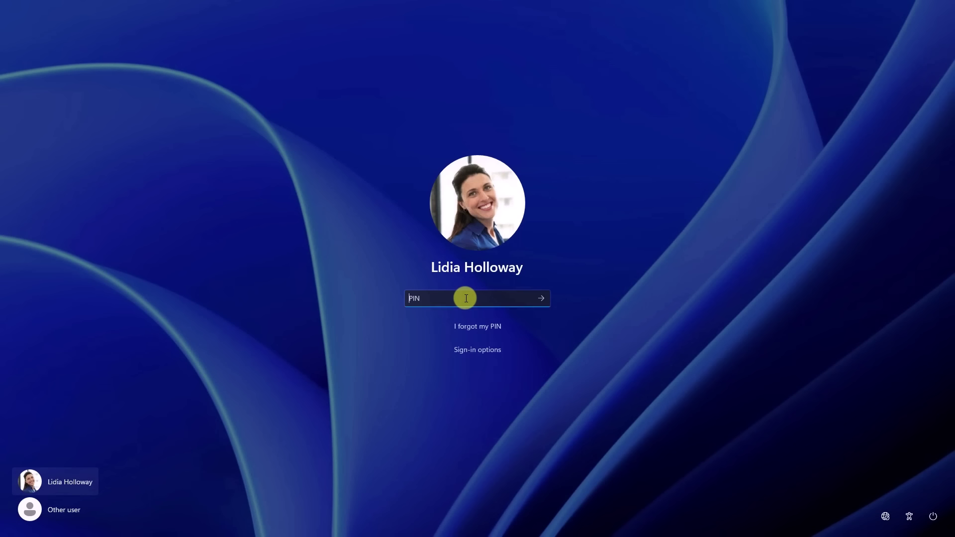
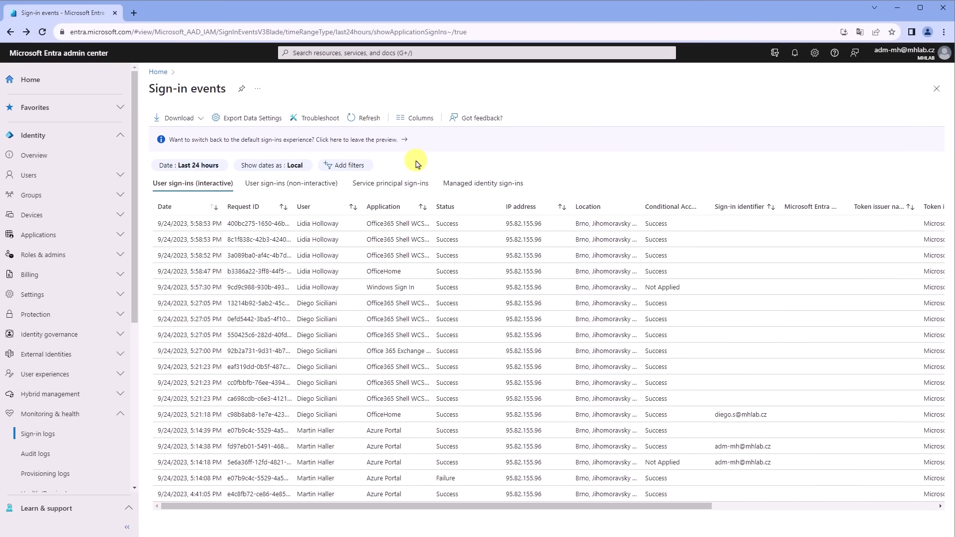
pyautogui.click(357, 120)
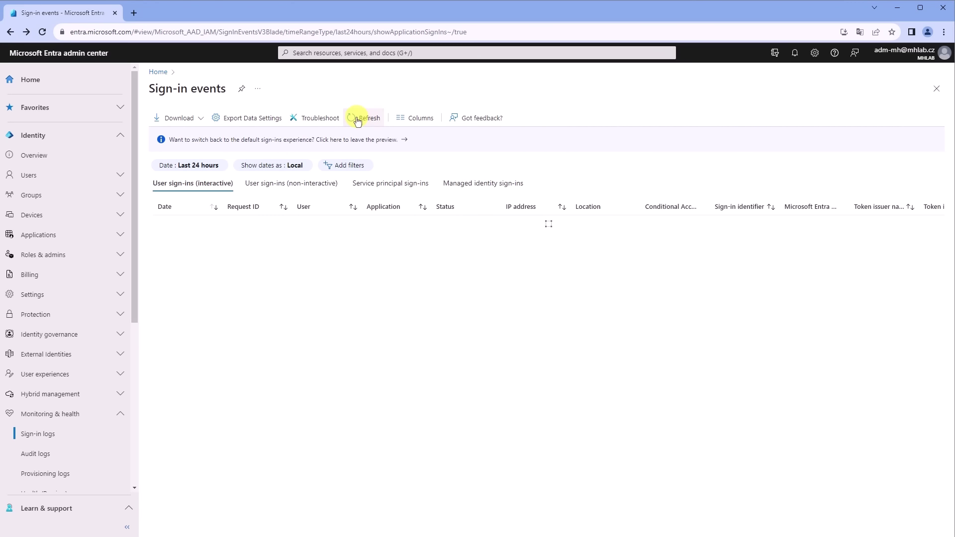